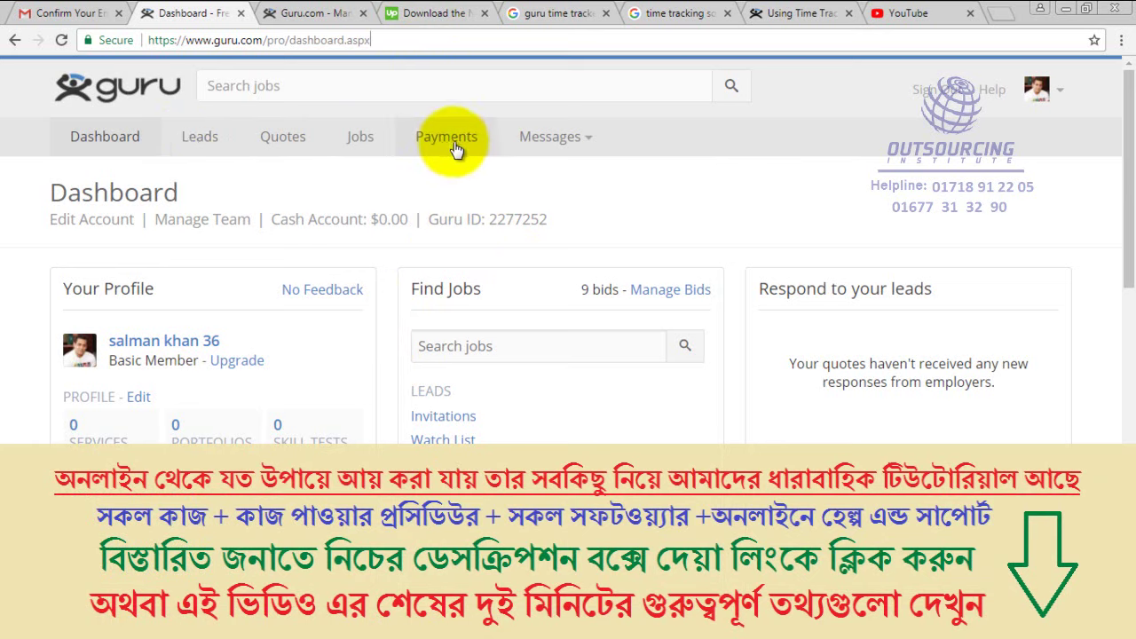
Open the Payments section from the Guru.com freelancer dashboard
left_click(444, 146)
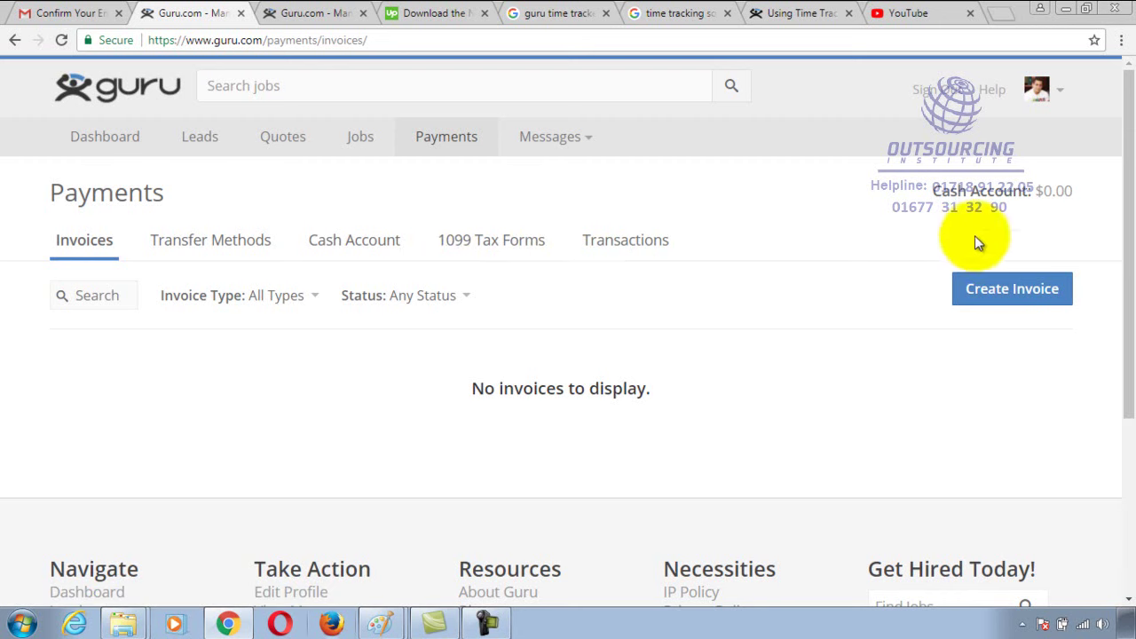
Highlight the $0.00 cash account balance on the Invoices page, then deselect it
left_click_drag(1030, 191, 1082, 199)
left_click(1015, 198)
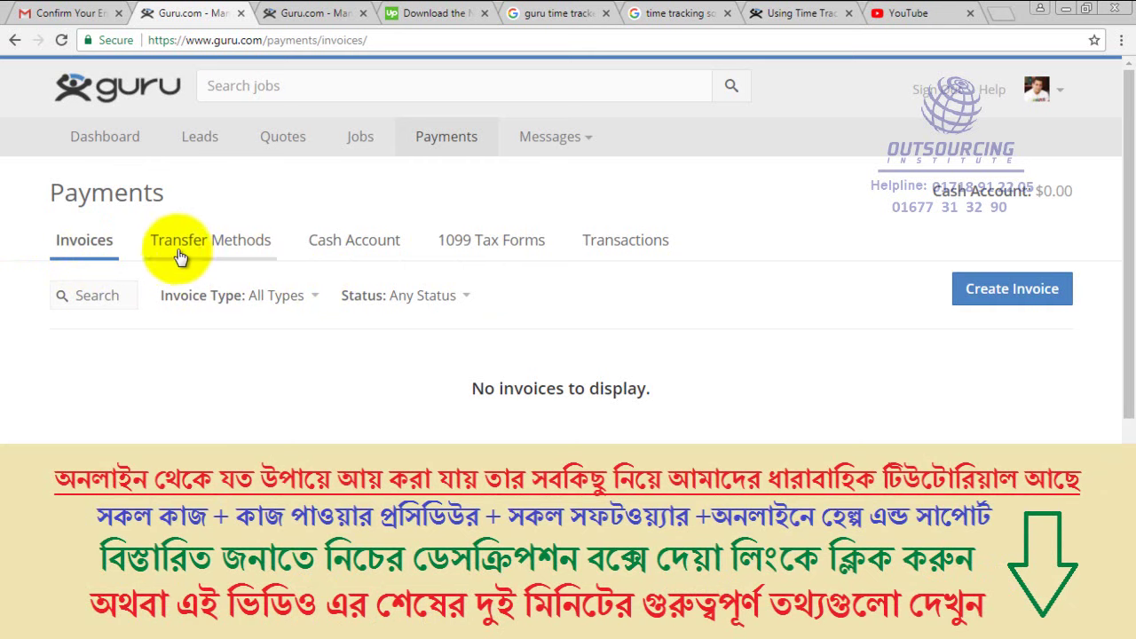
Show Transfer Methods listing Bank Account, Credit Card, Wire Transfer and Payoneer
left_click(208, 249)
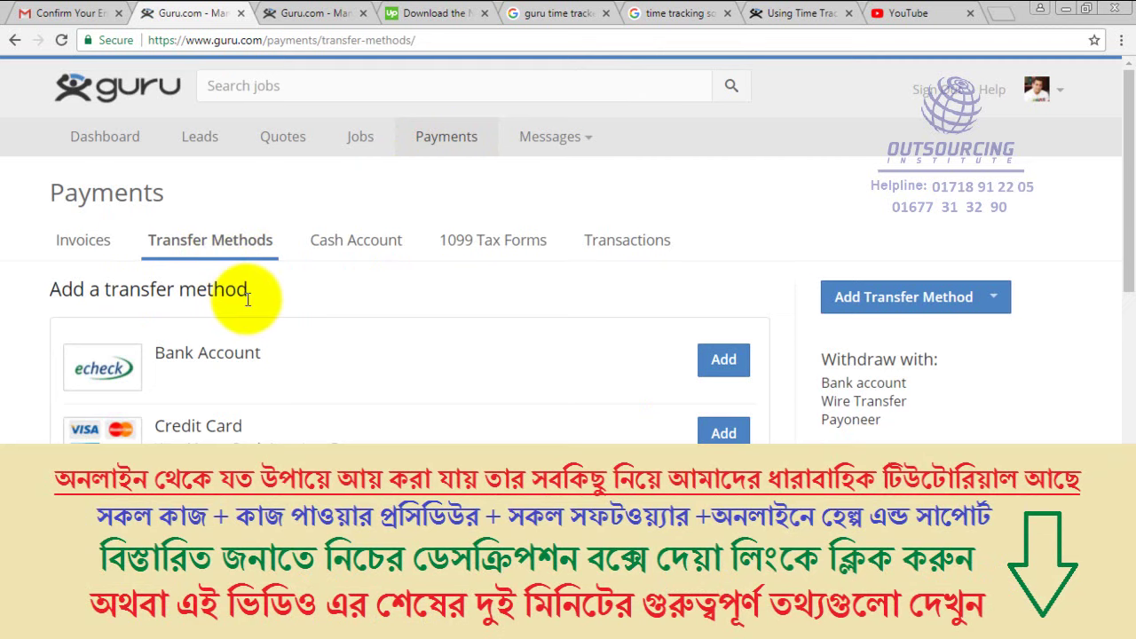
scroll(249, 319, "down", 3)
scroll(248, 325, "up", 1)
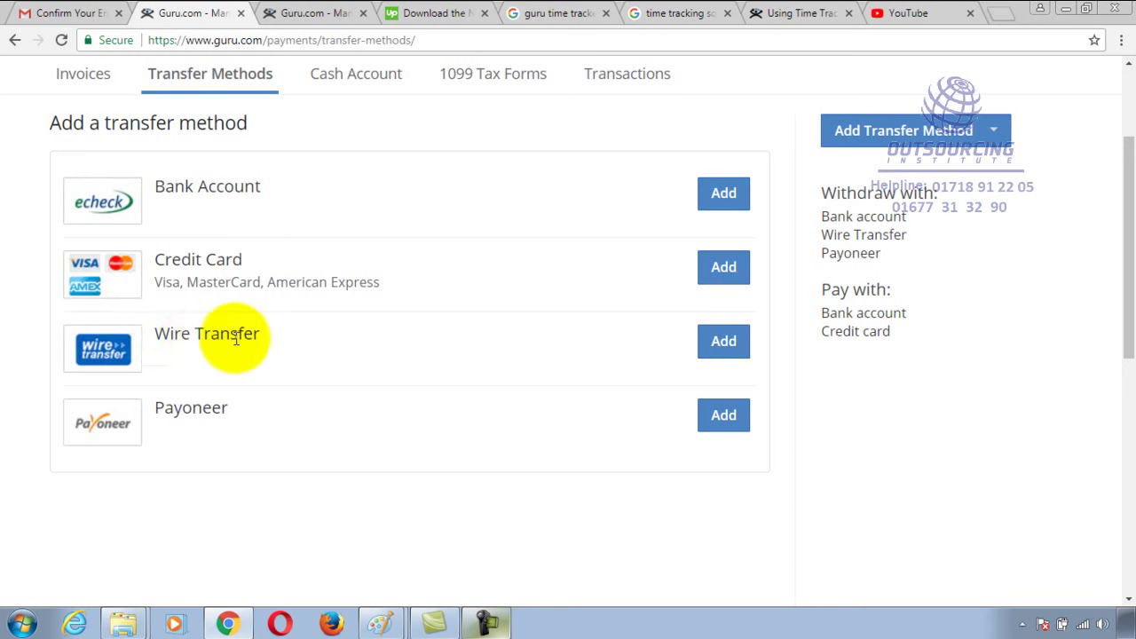
Start a Wire Transfer method with Preferred Currency set to USD (United States Dollar)
left_click(719, 344)
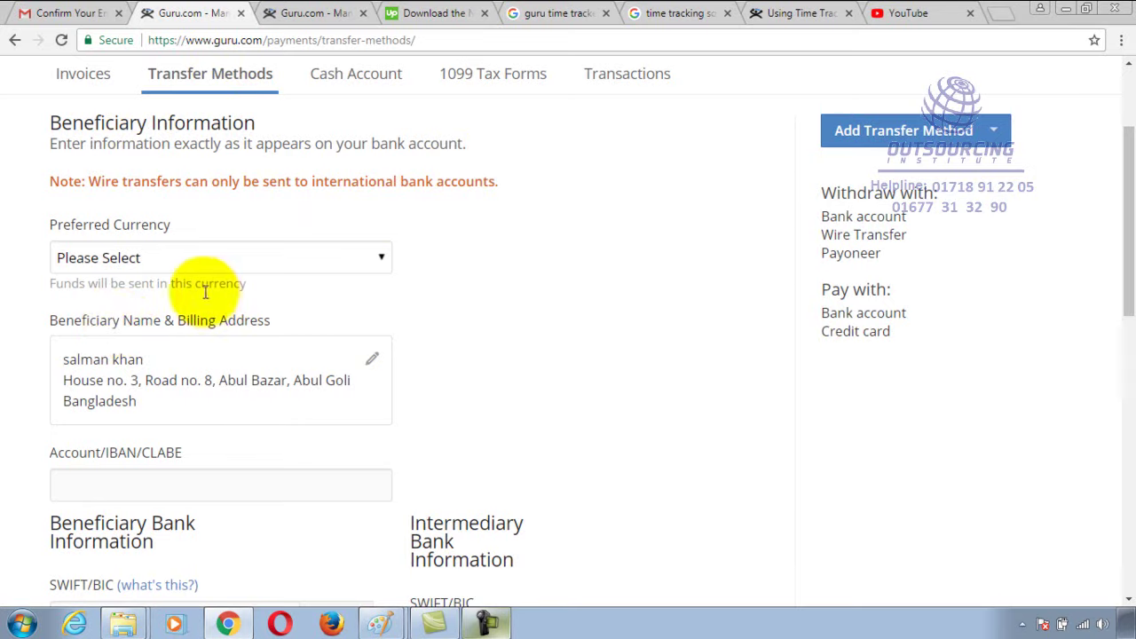
scroll(125, 271, "down", 1)
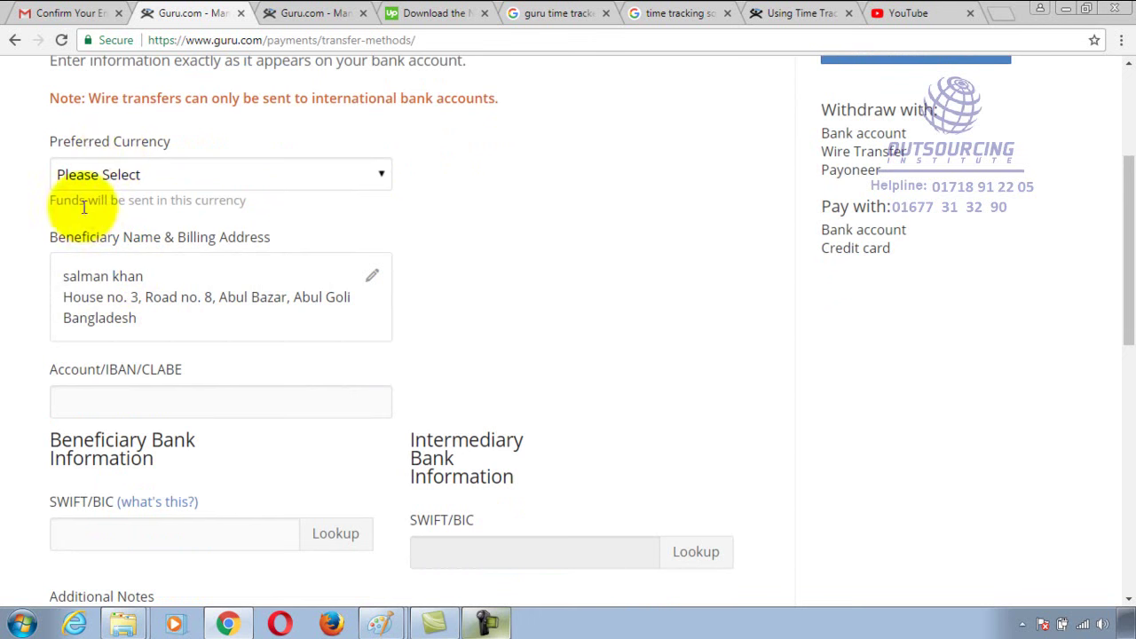
left_click(368, 176)
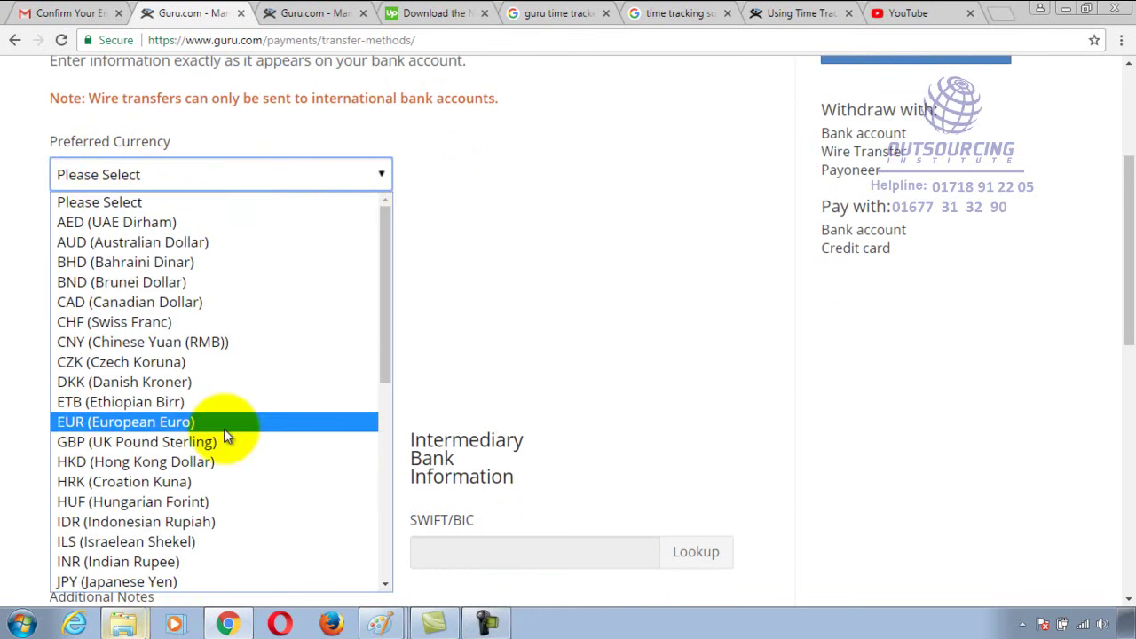
scroll(208, 486, "down", 5)
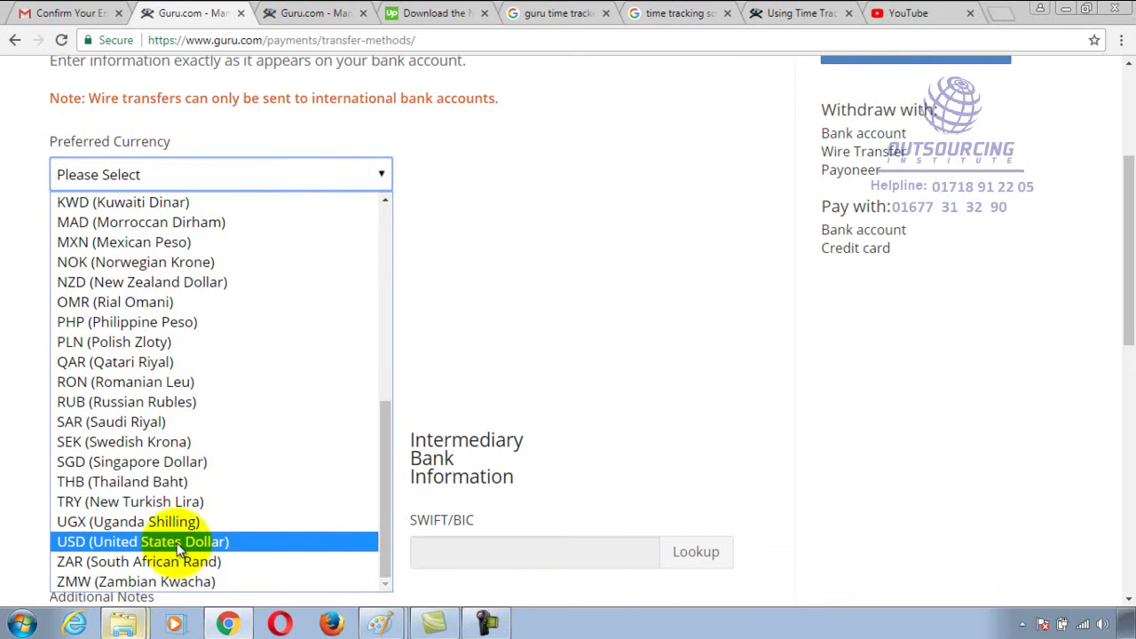
left_click(180, 543)
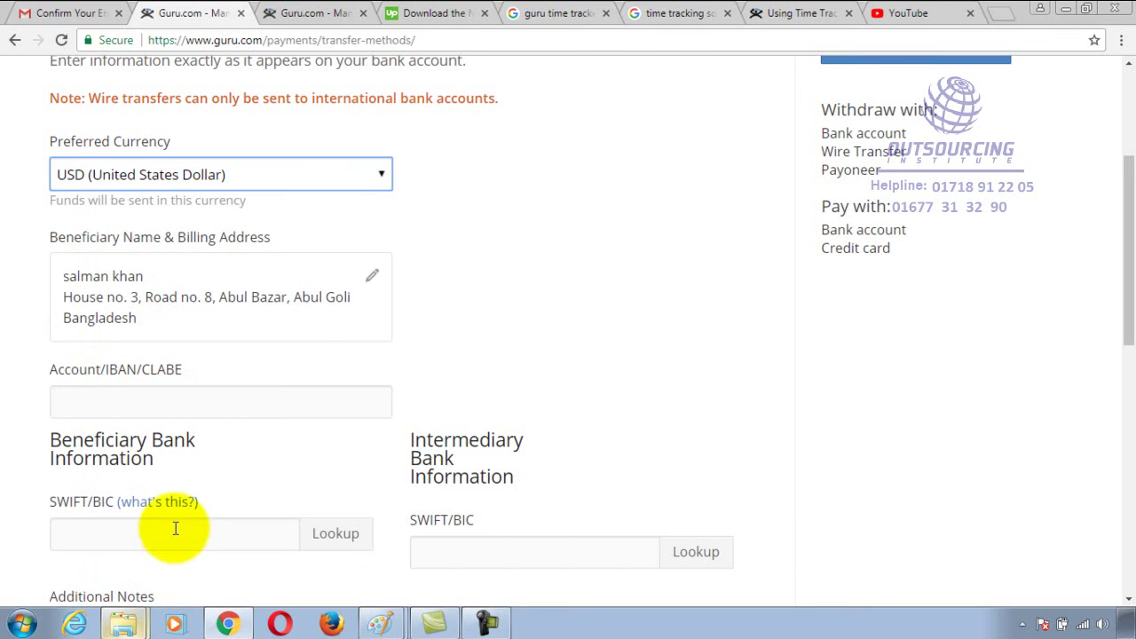
In a new tab, search Google for 'usd to taka' (1 USD = 83.35 BDT)
left_click(1001, 12)
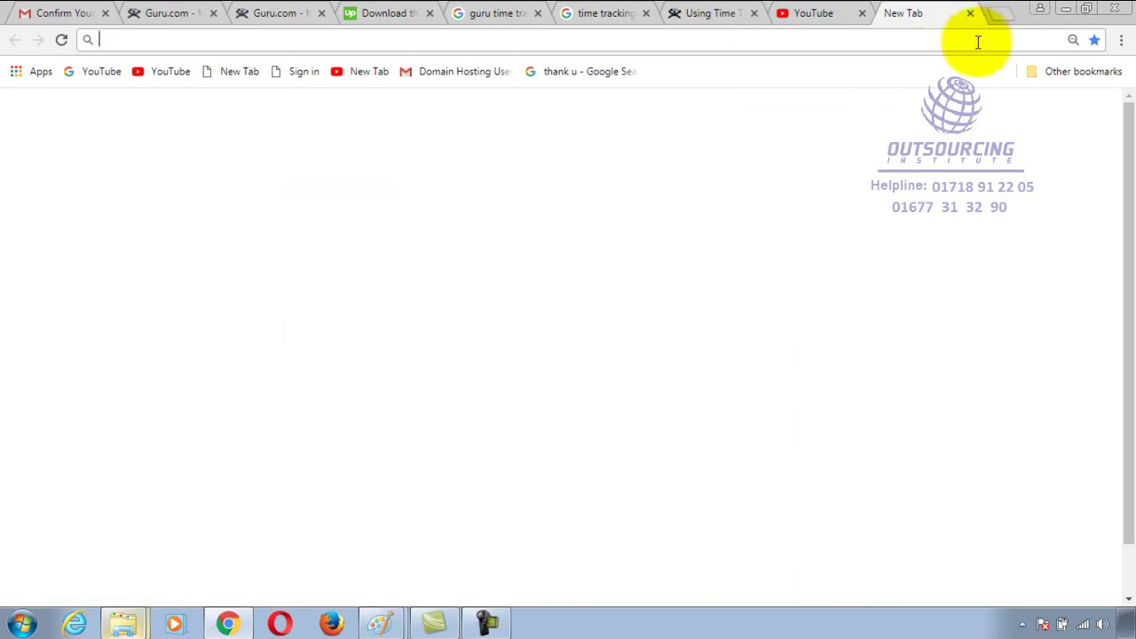
type("go")
key("Return")
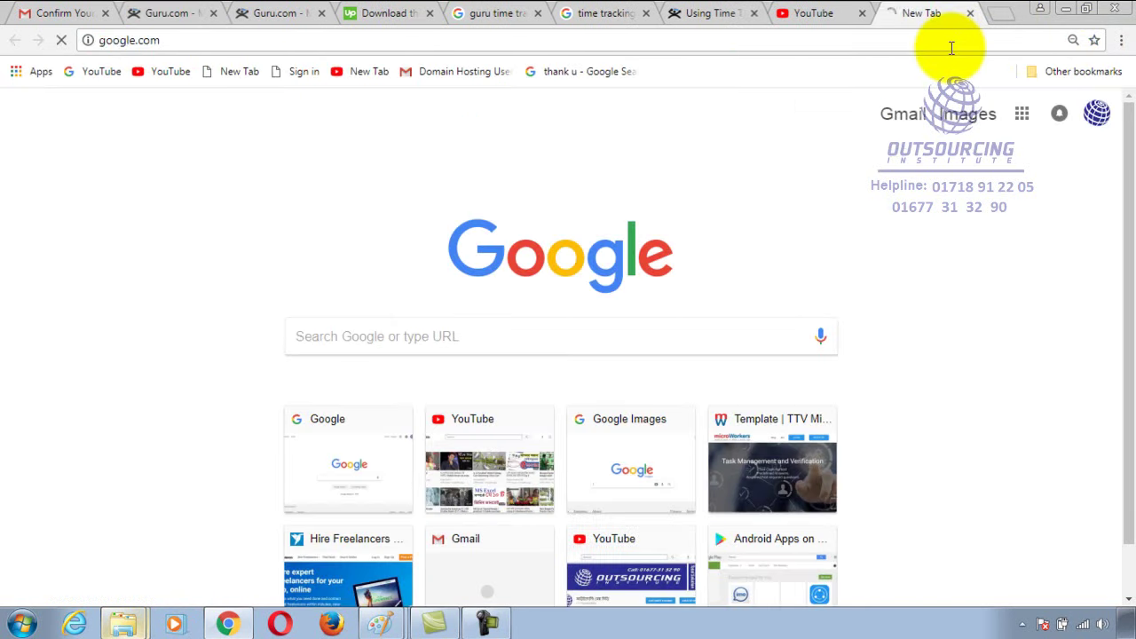
type("us")
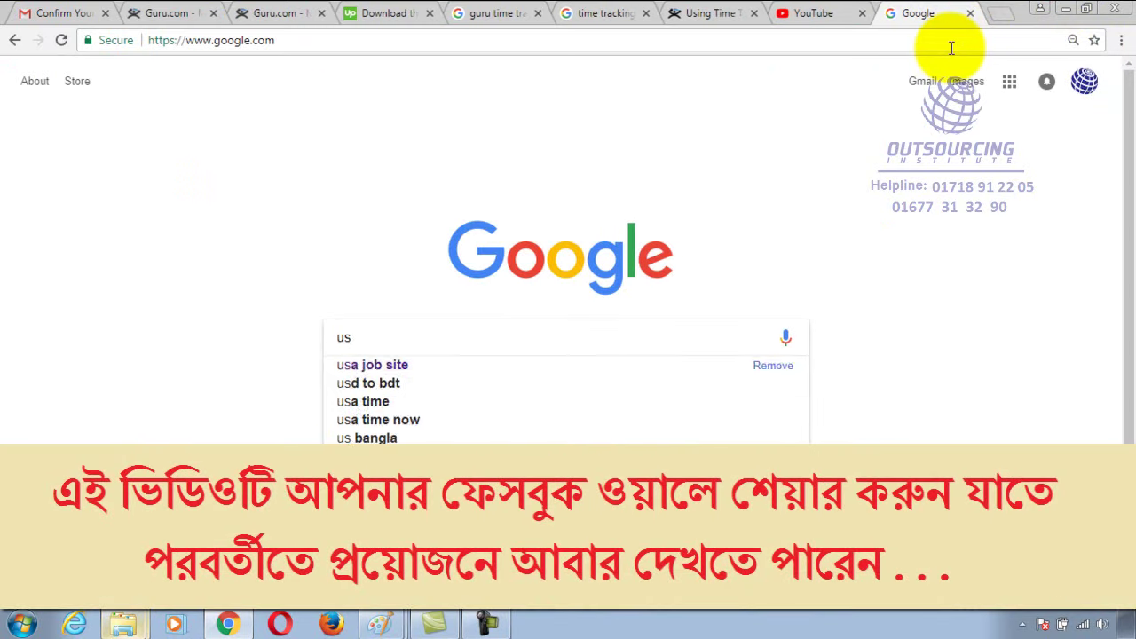
type("d to taka")
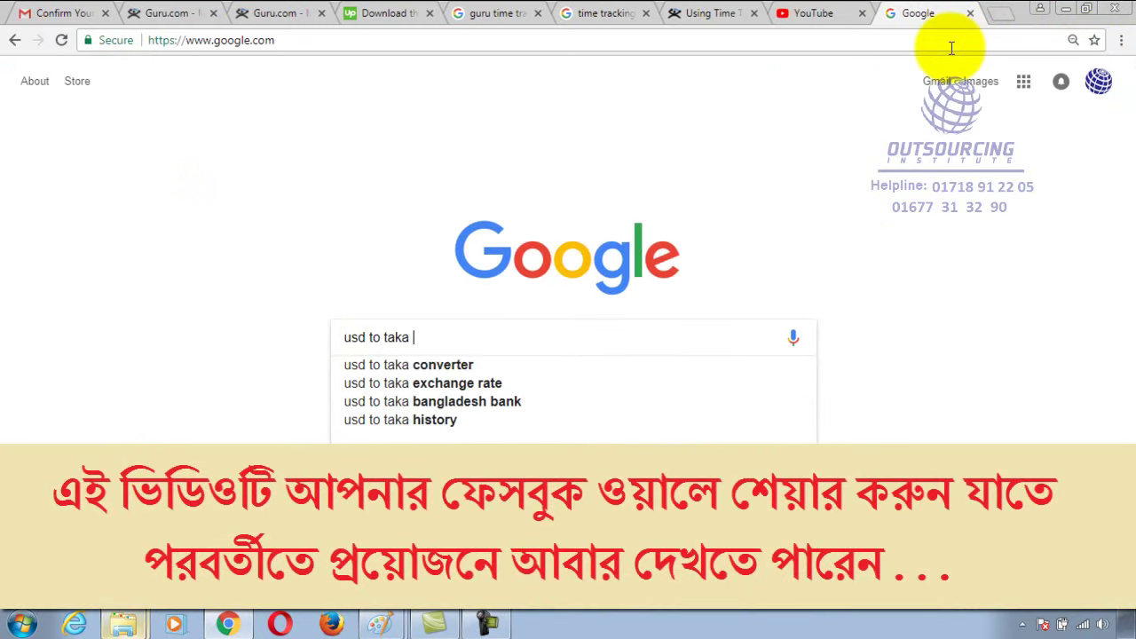
key("Return")
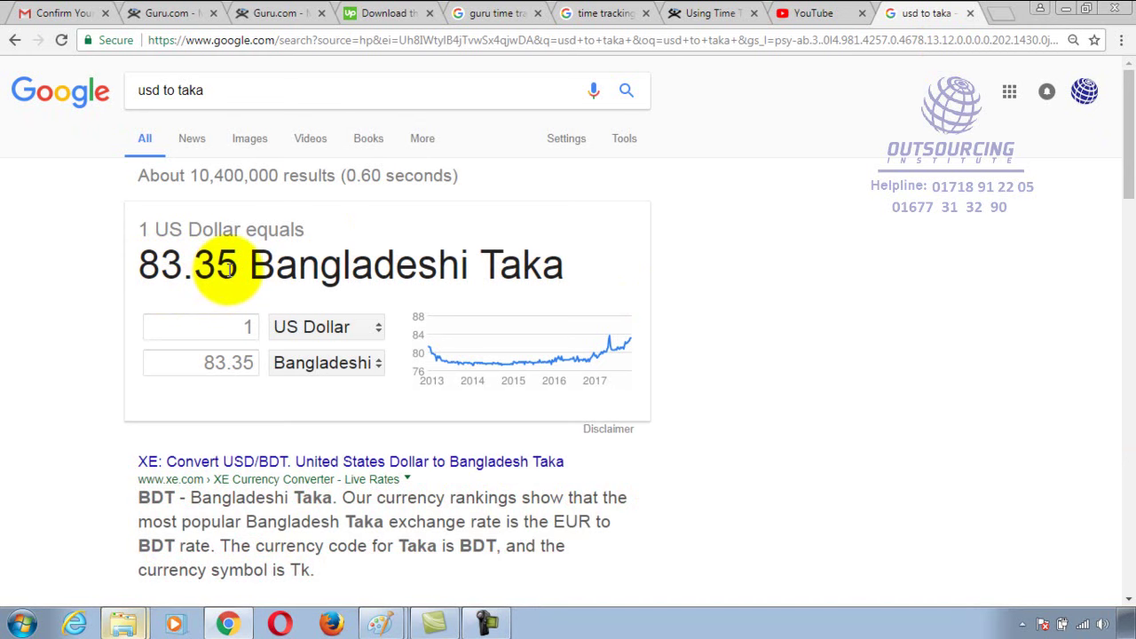
Enter the bank account number in the Account/IBAN/CLABE field, then return to the currency results
left_click(698, 13)
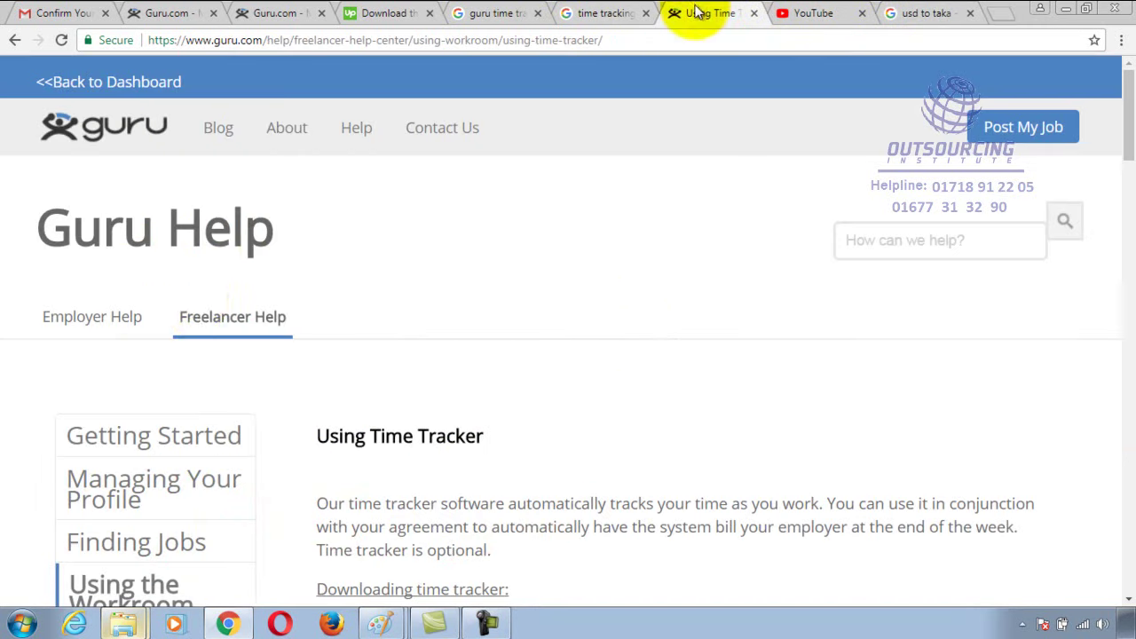
left_click(177, 12)
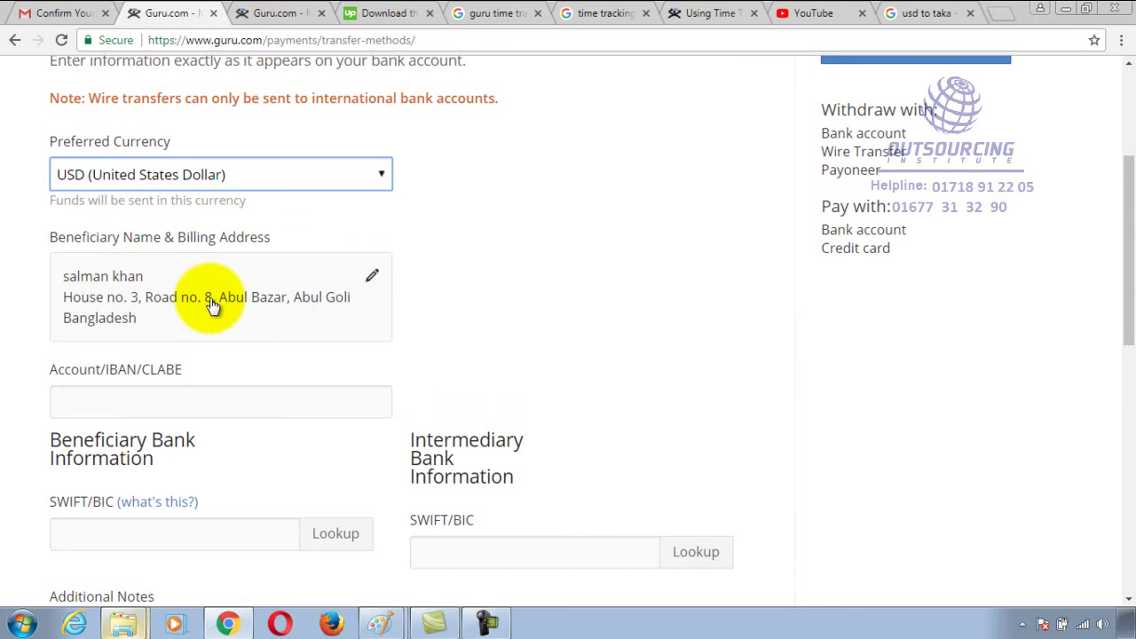
scroll(213, 305, "down", 3)
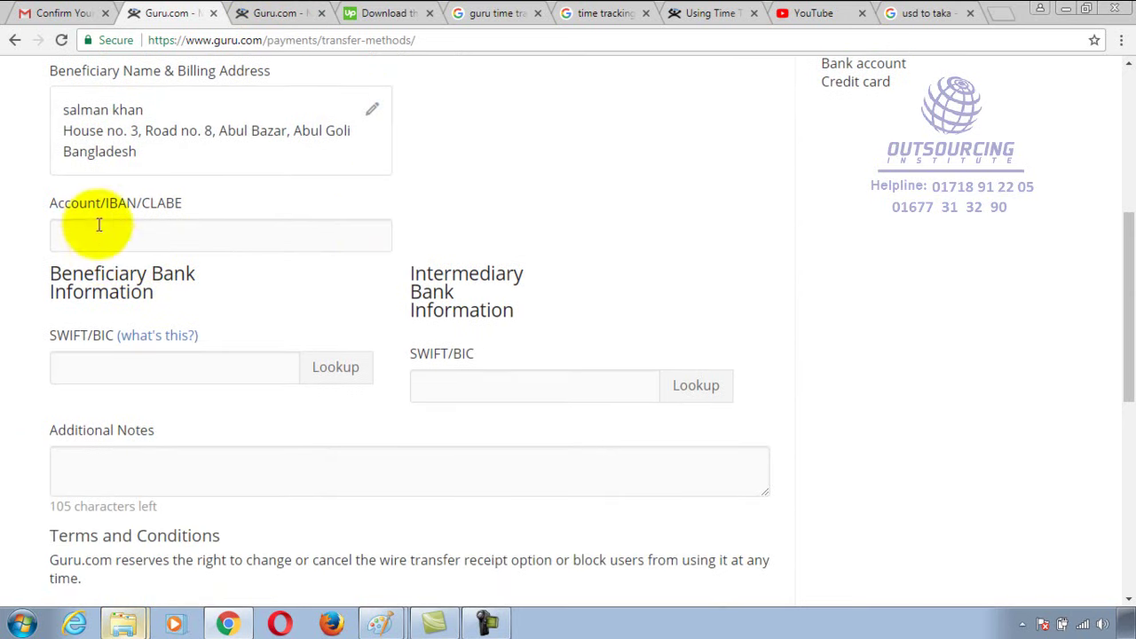
left_click(154, 233)
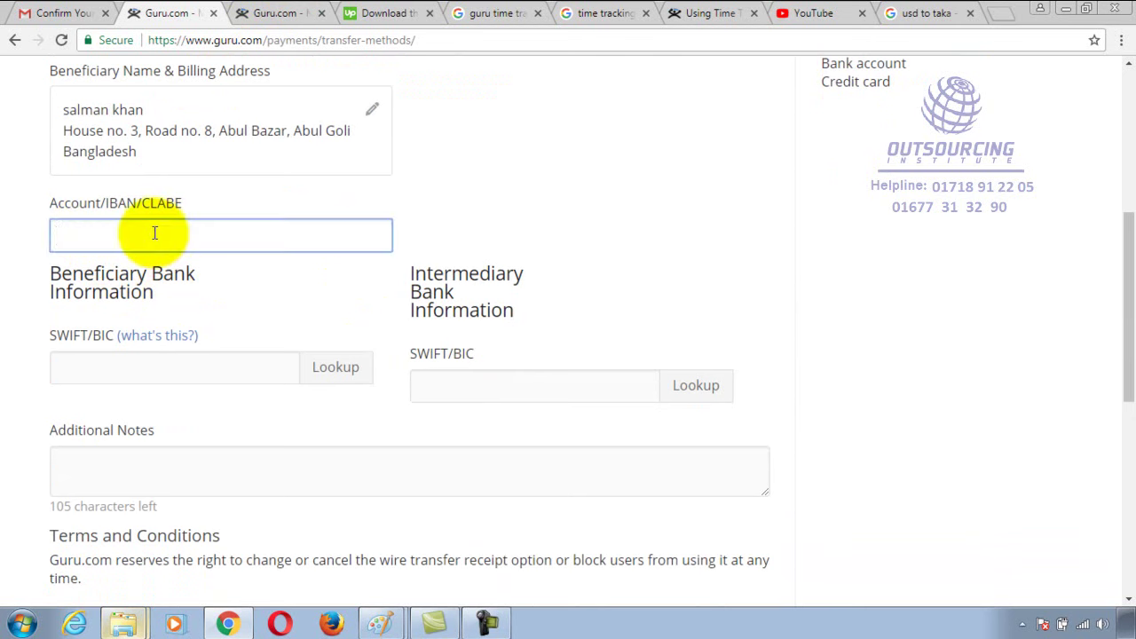
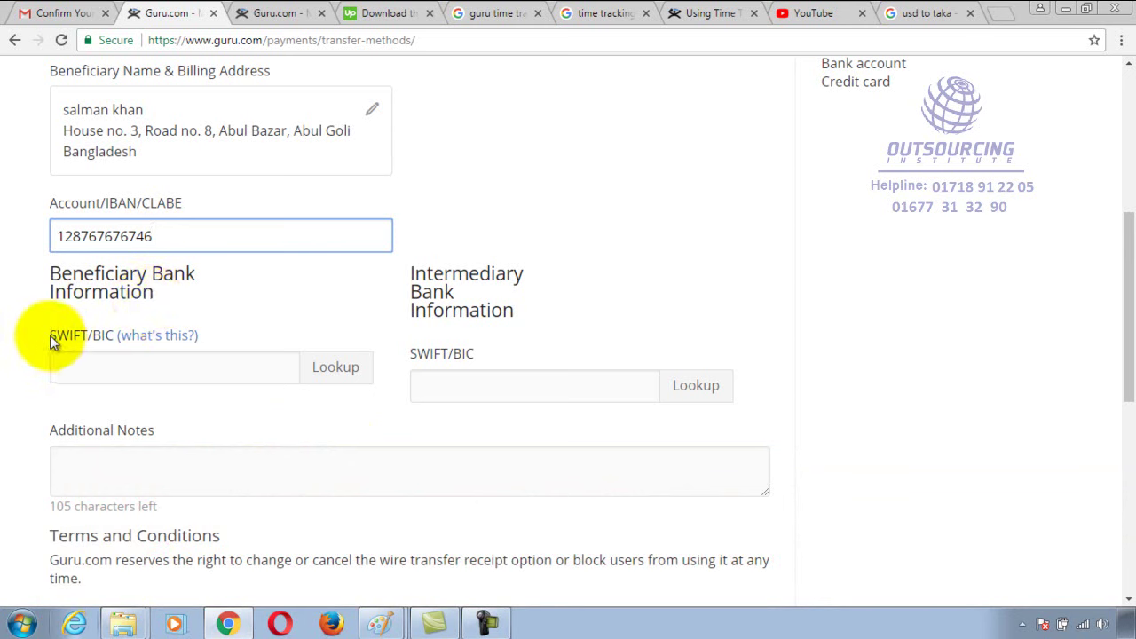
left_click_drag(52, 334, 91, 340)
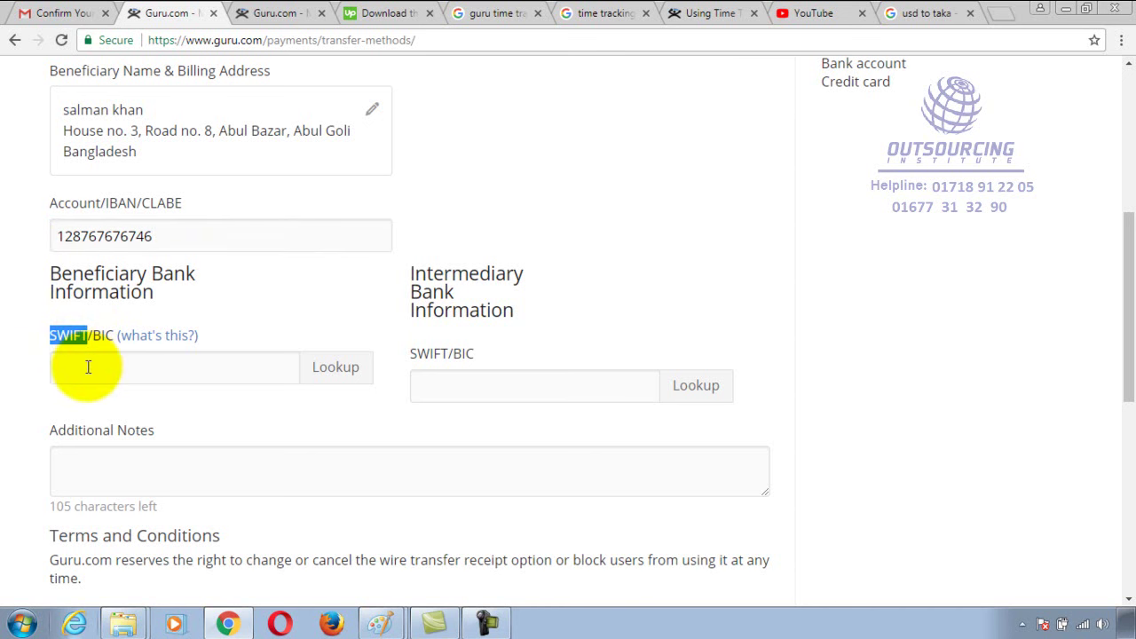
left_click(926, 16)
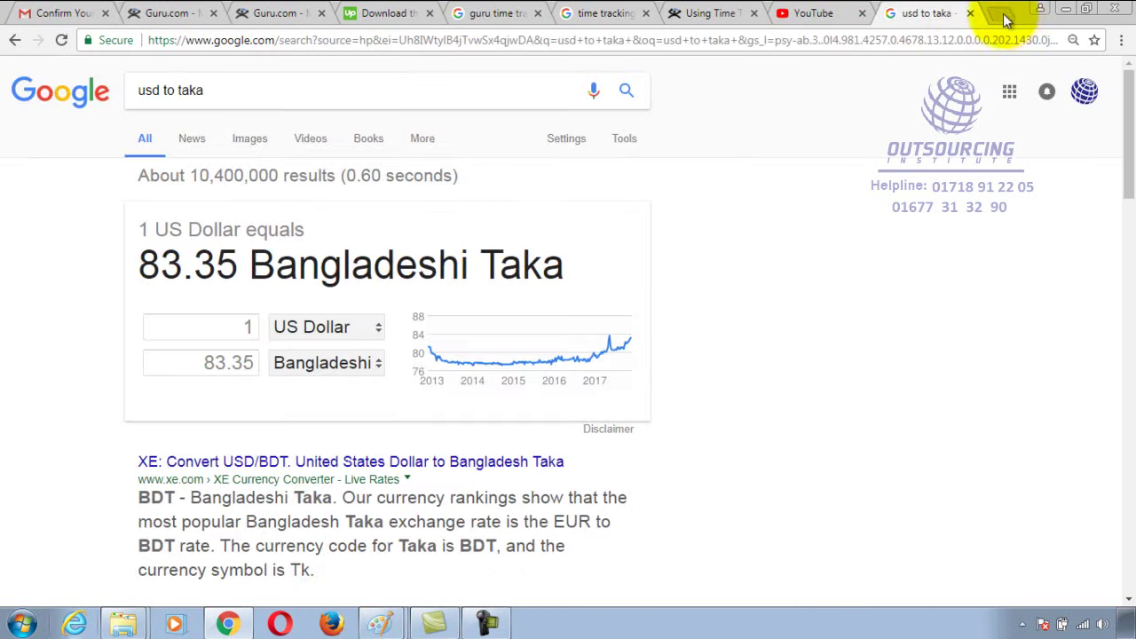
In a new tab, search 'swift code of dutch bangla bank' and open the bank-codes.com result
left_click(1001, 14)
type("goo")
key("Return")
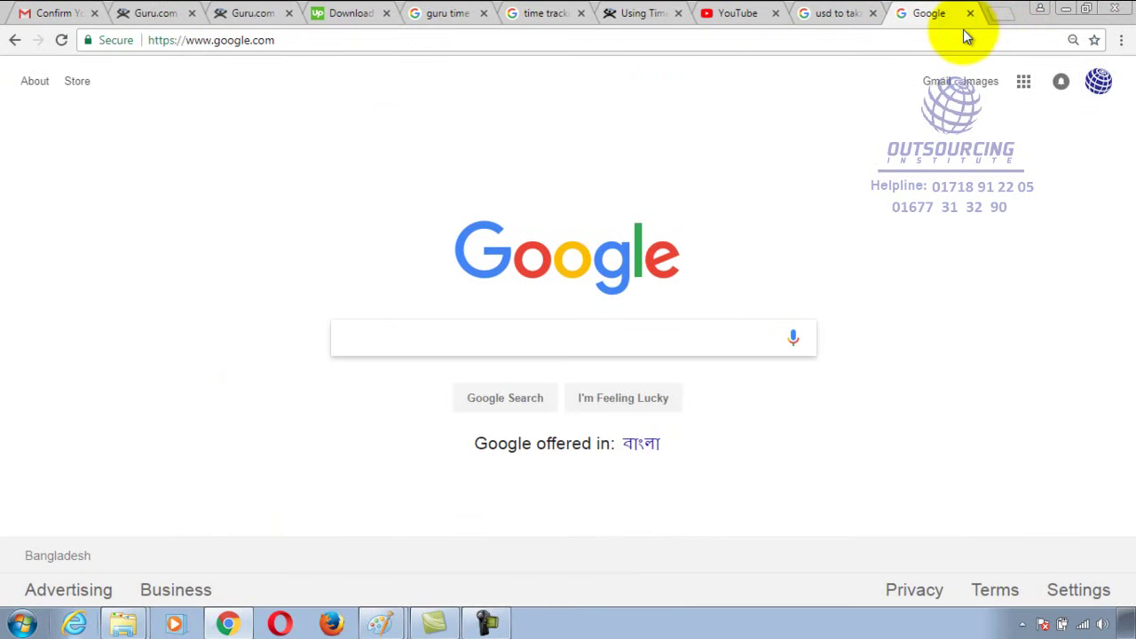
type("swit")
key("BackSpace")
type("ft code o")
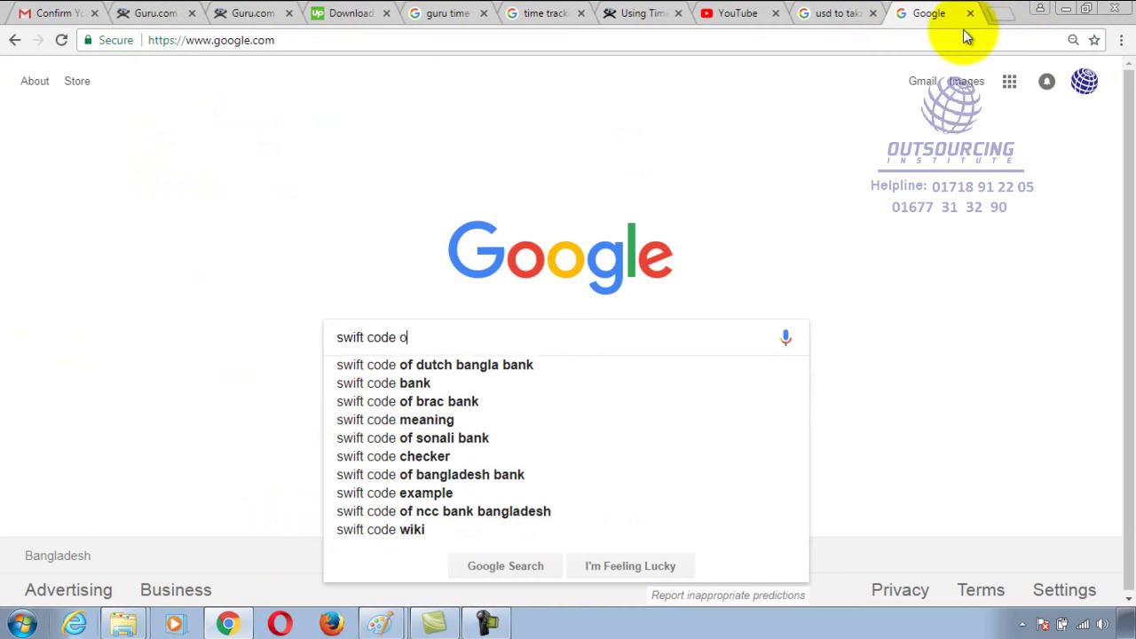
type("f du")
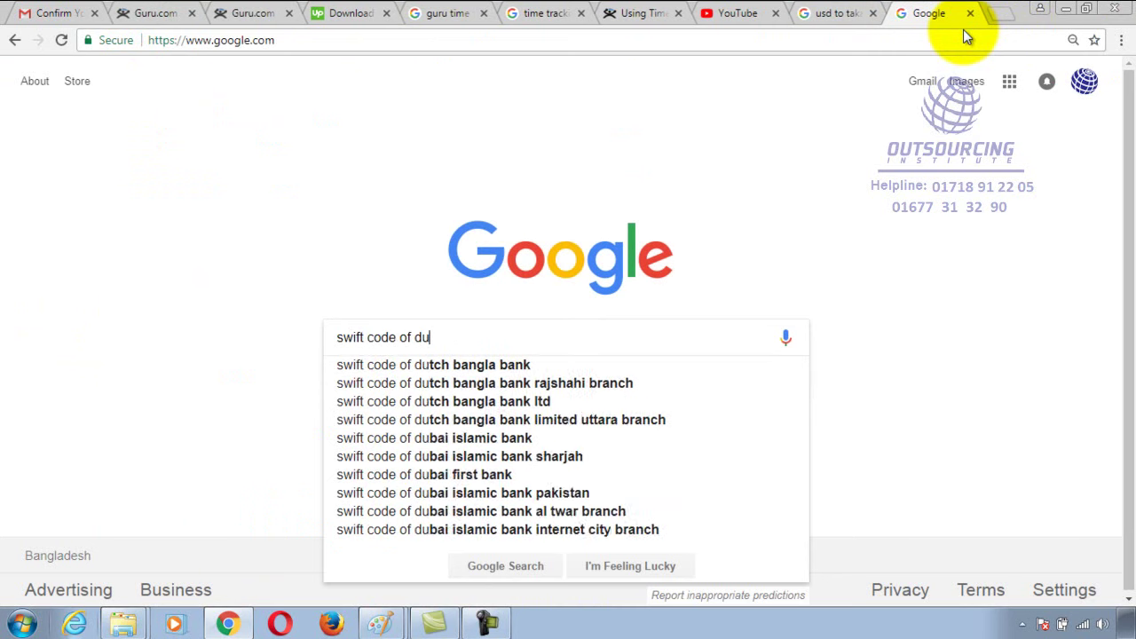
type("tch bang")
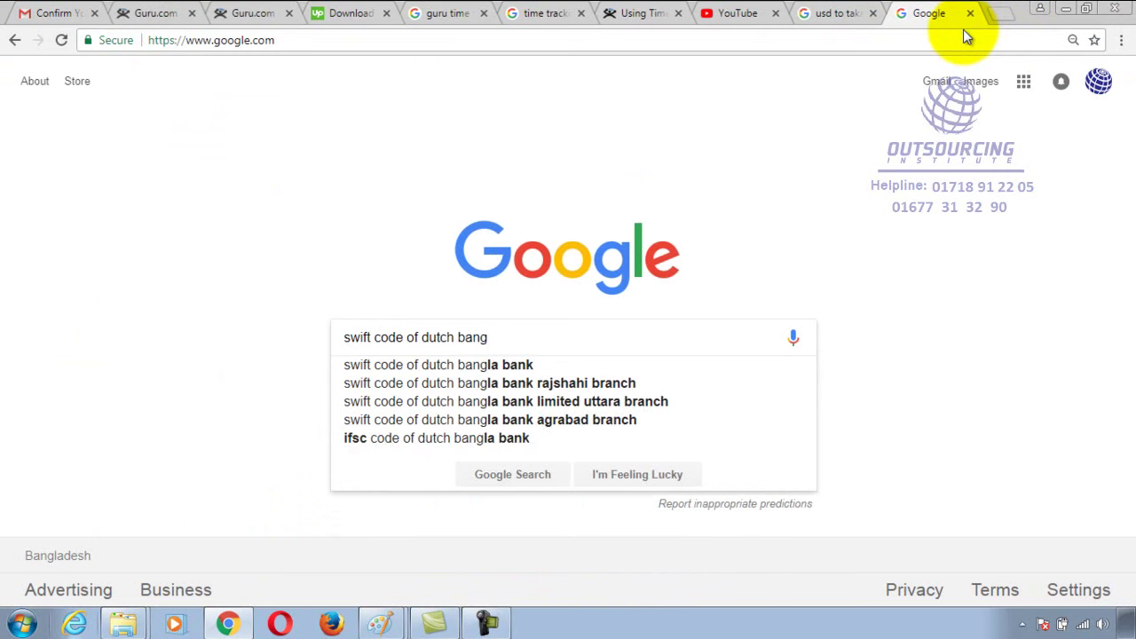
left_click(500, 367)
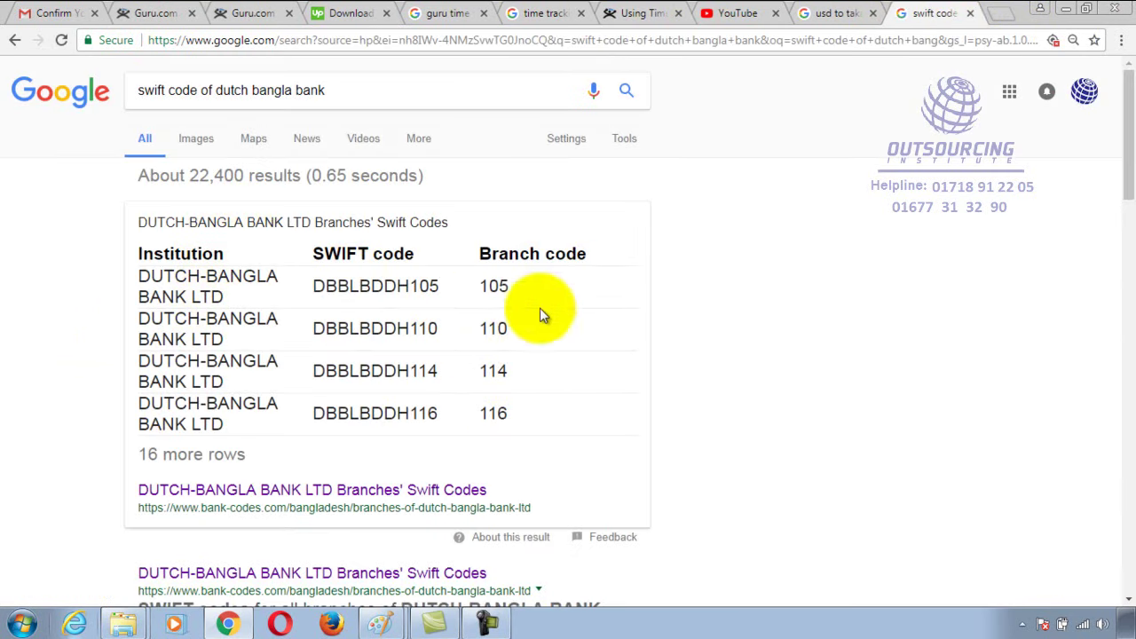
left_click(282, 487)
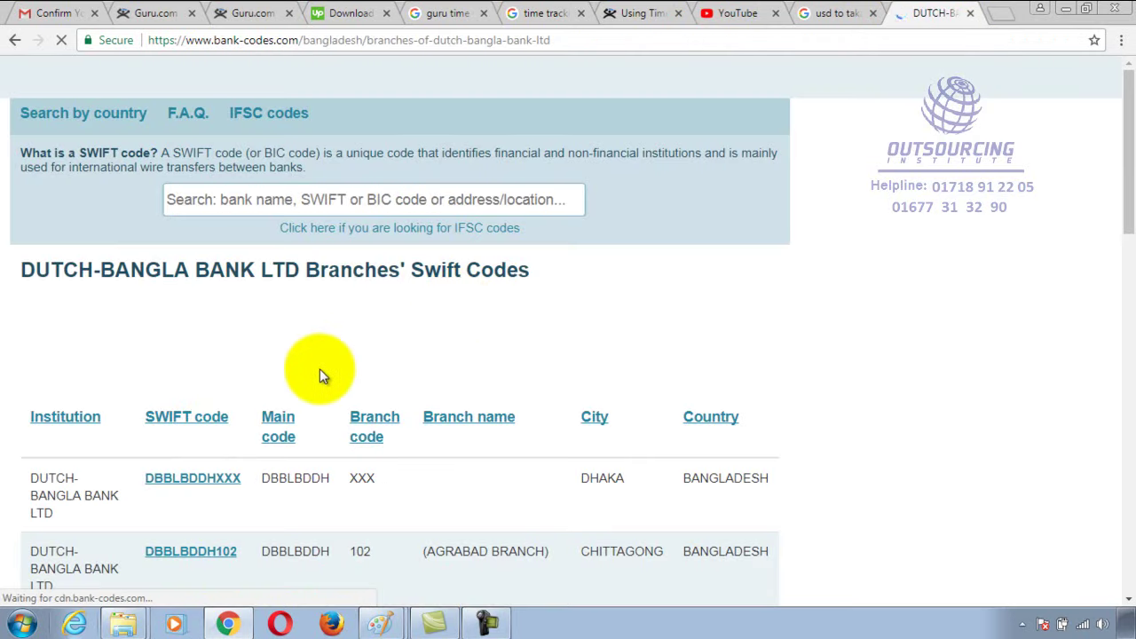
Select the DBBLBDDH main code and XXX branch code in the table, then reload the page
scroll(356, 371, "down", 1)
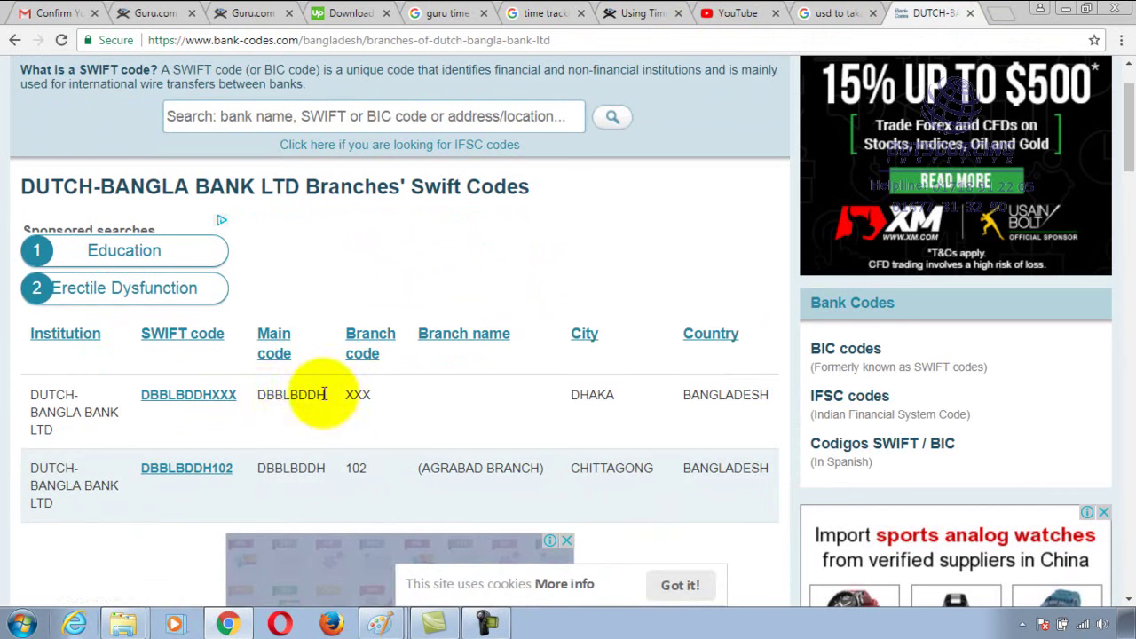
left_click_drag(324, 395, 259, 399)
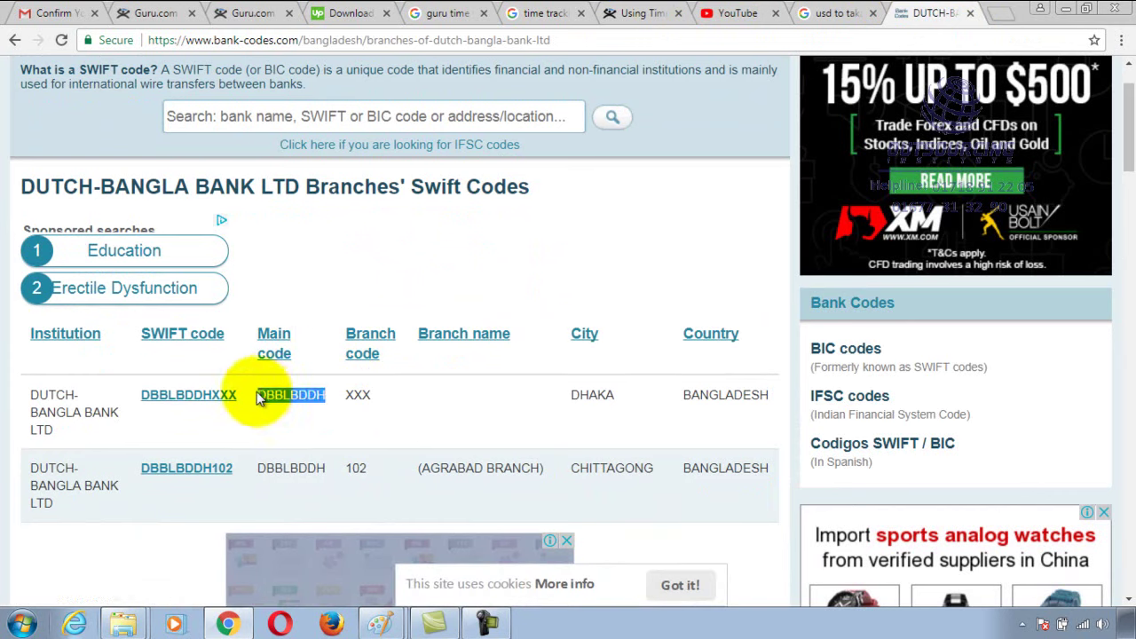
left_click(355, 397)
left_click_drag(349, 398, 373, 398)
left_click(342, 399)
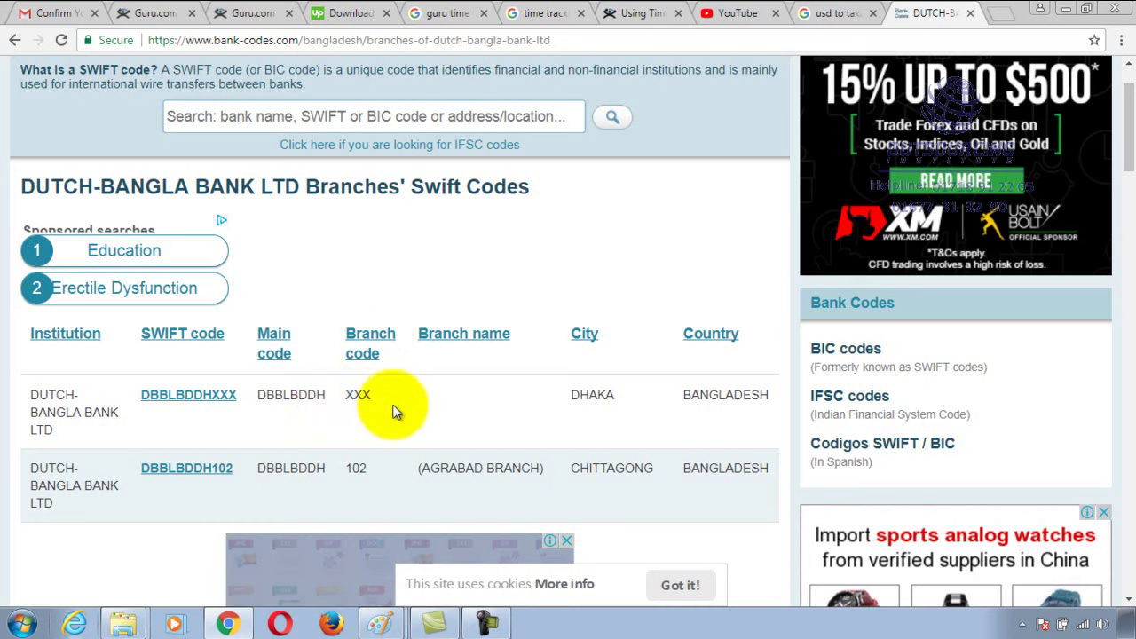
left_click_drag(260, 397, 317, 415)
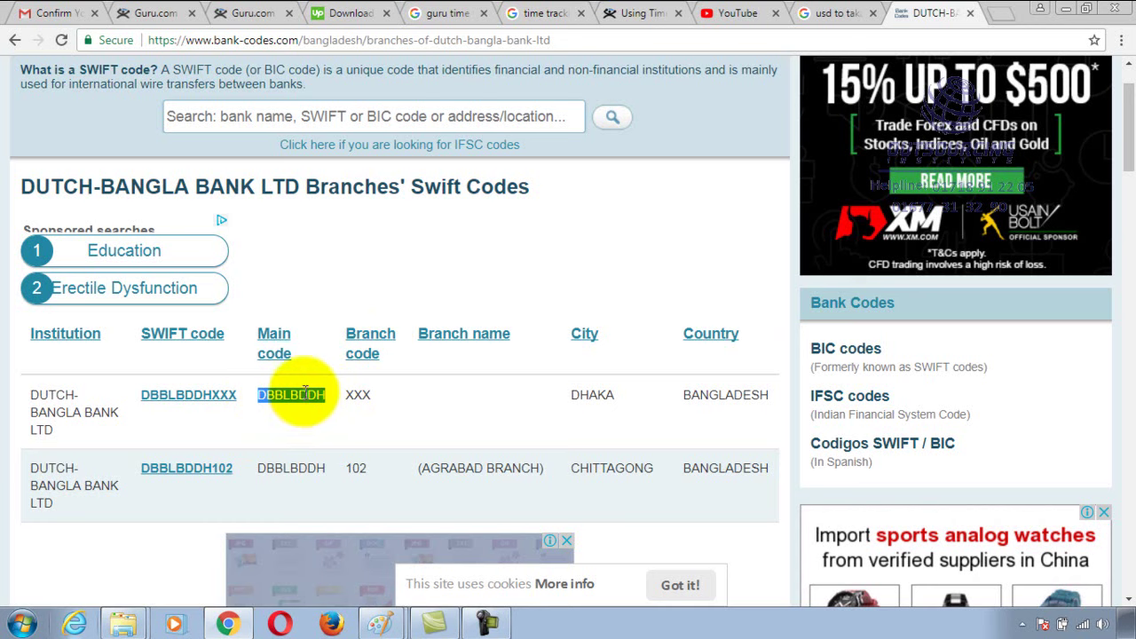
key("F5")
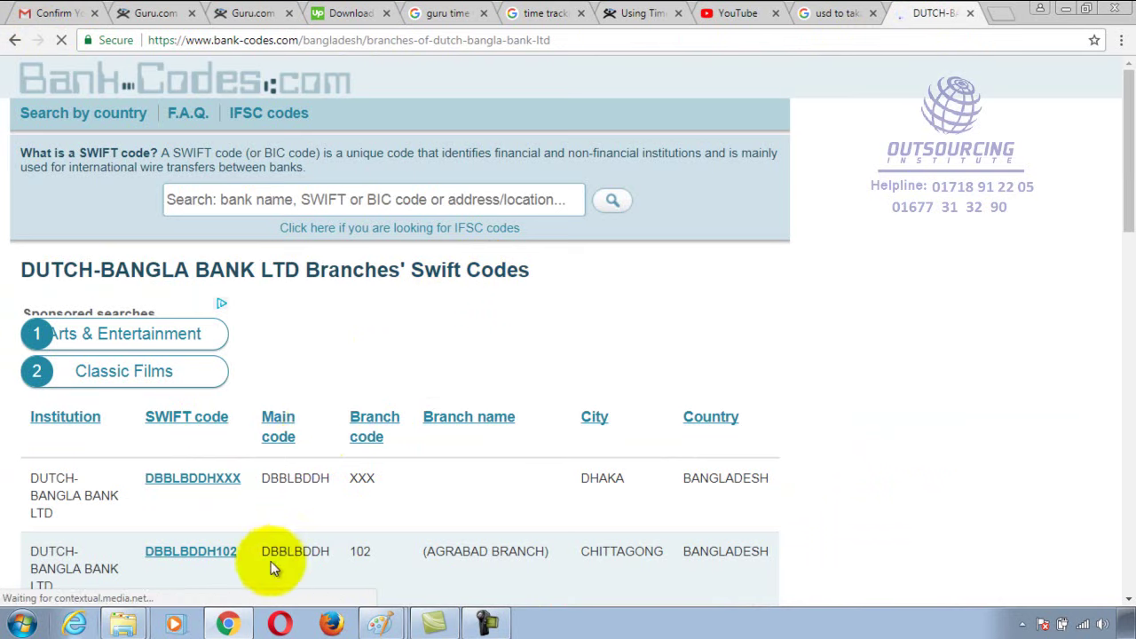
Copy the DBBLBDDH main code from the second row of the SWIFT codes table
mouse_move(264, 551)
left_mouse_down()
mouse_move(299, 552)
mouse_move(244, 552)
left_mouse_up()
right_click(267, 551)
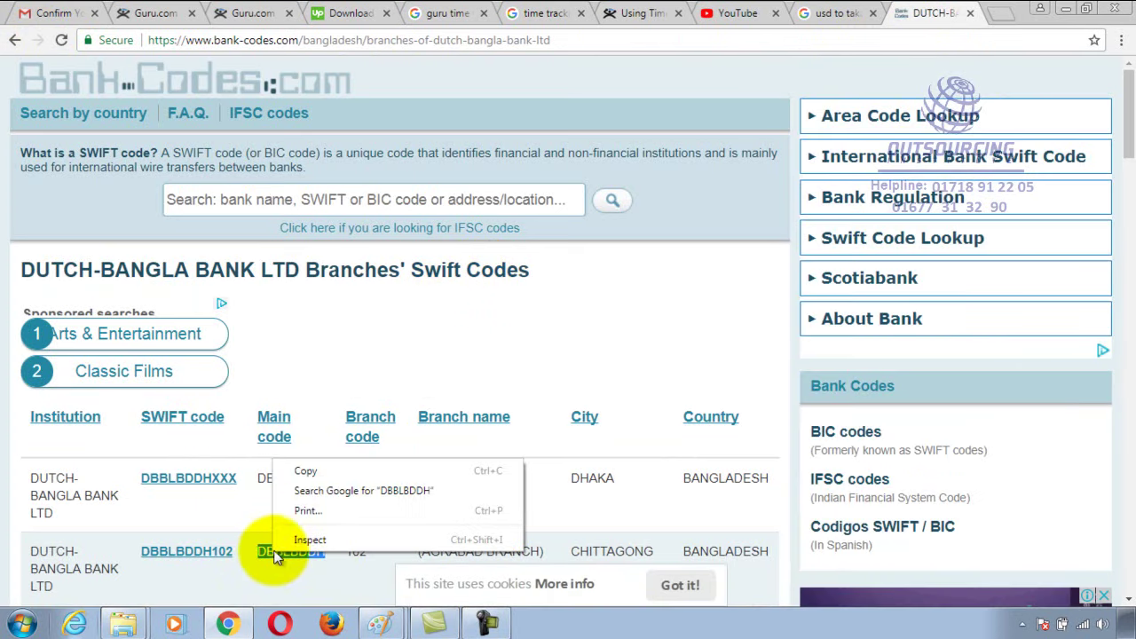
left_click(303, 472)
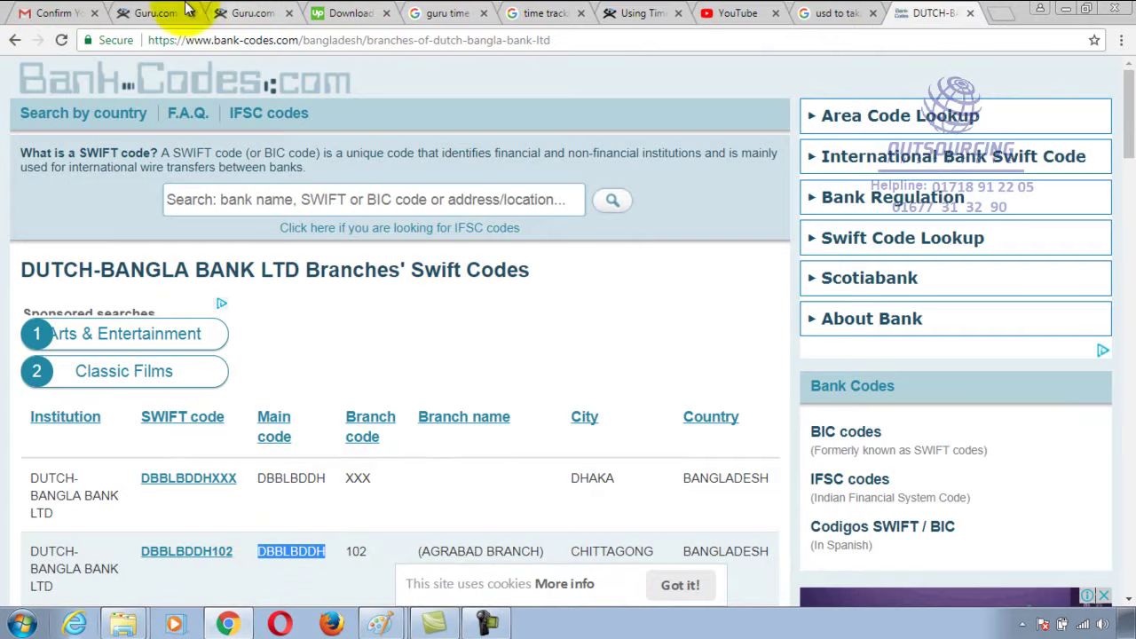
left_click(157, 12)
Paste DBBLBDDH into the beneficiary SWIFT/BIC field, leaving the intermediary SWIFT/BIC empty
left_click(183, 368)
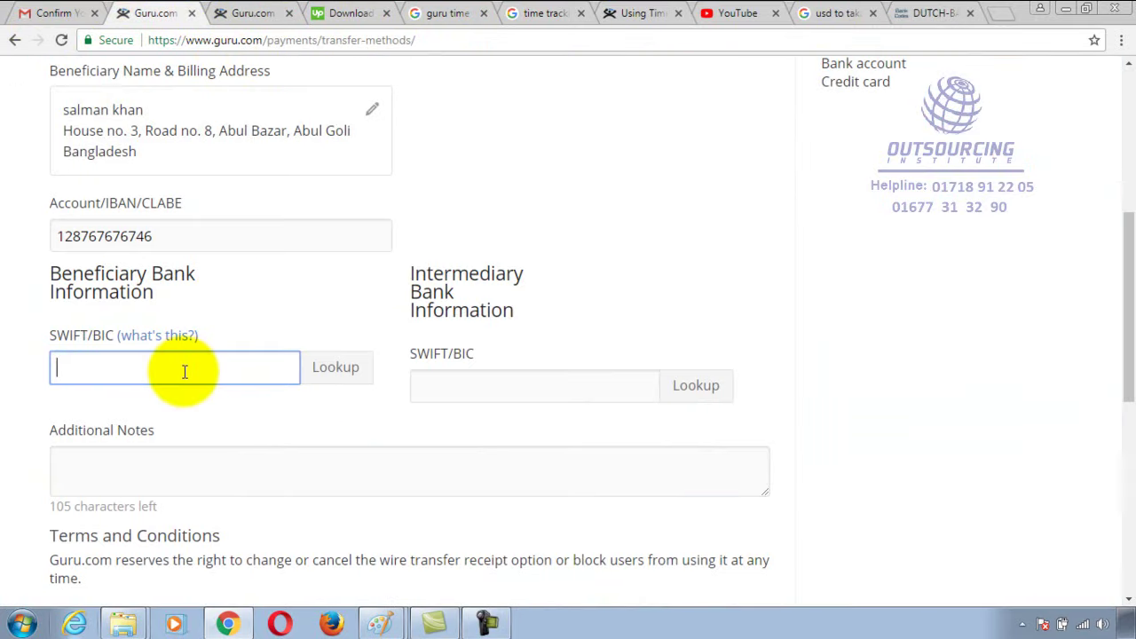
key("ctrl+v")
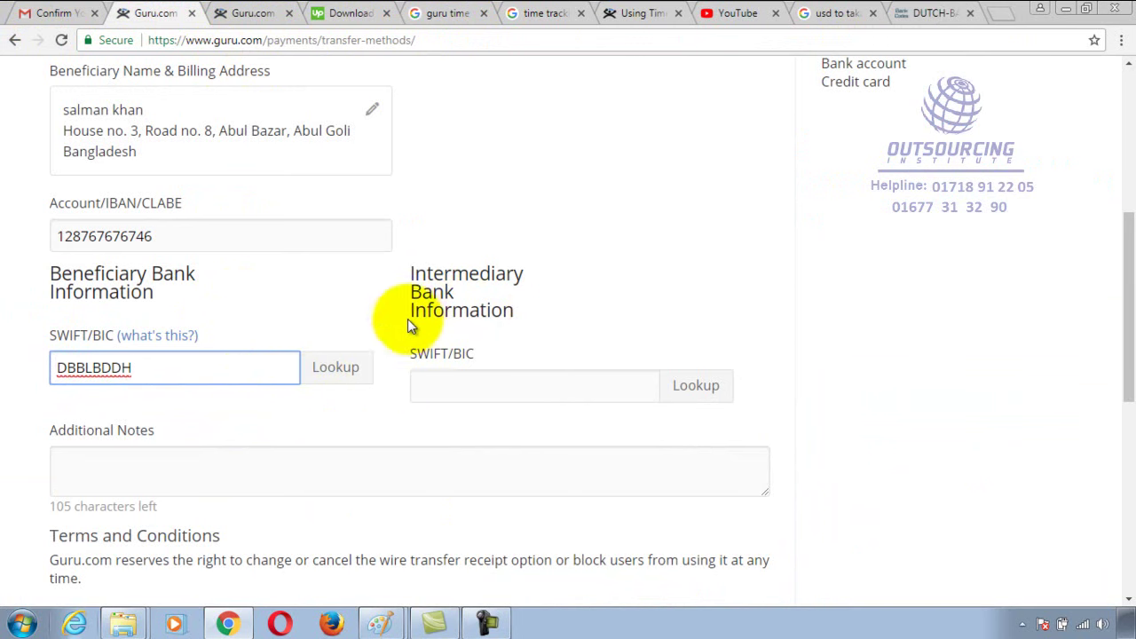
left_click(499, 384)
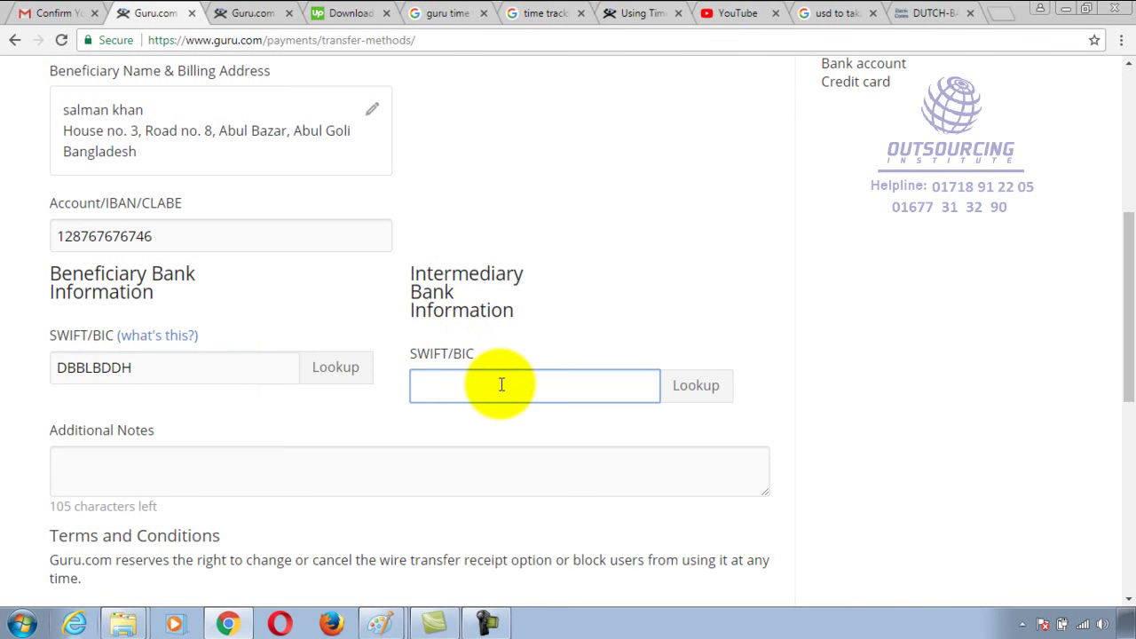
left_click(161, 358)
left_click(438, 376)
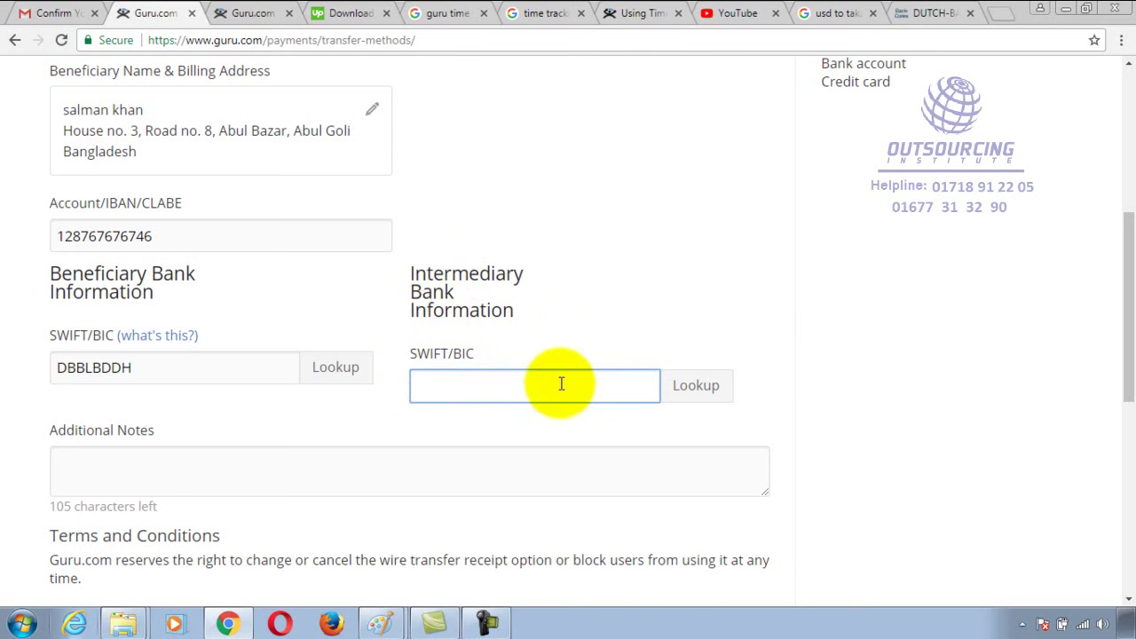
Type test text into Additional Notes, then select and delete it all
scroll(469, 399, "down", 2)
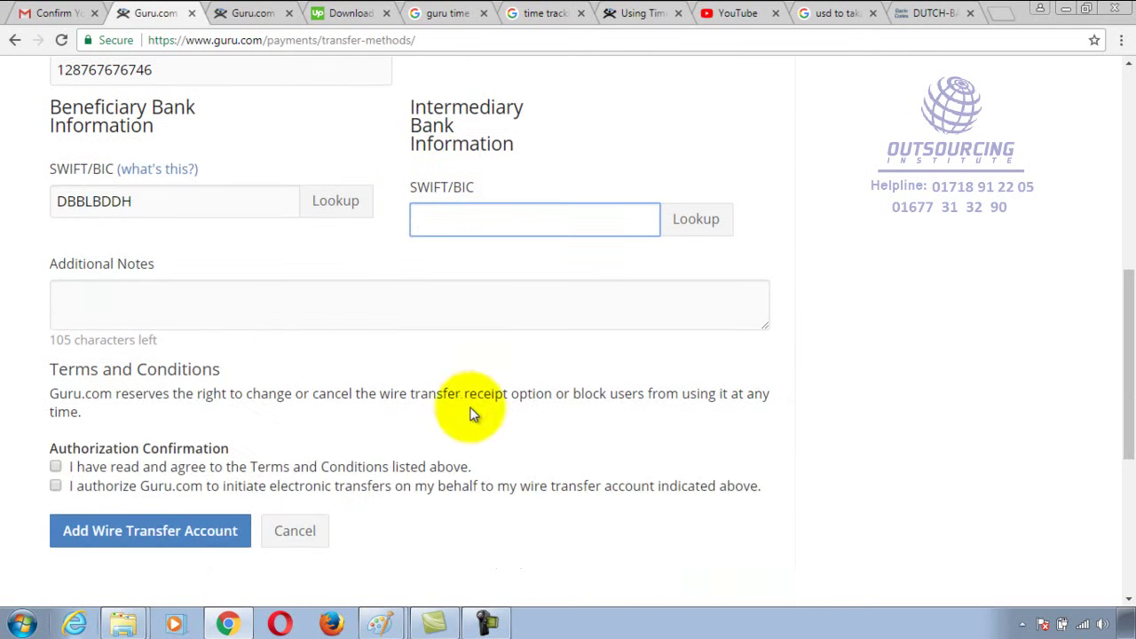
left_click(106, 298)
type("dgf")
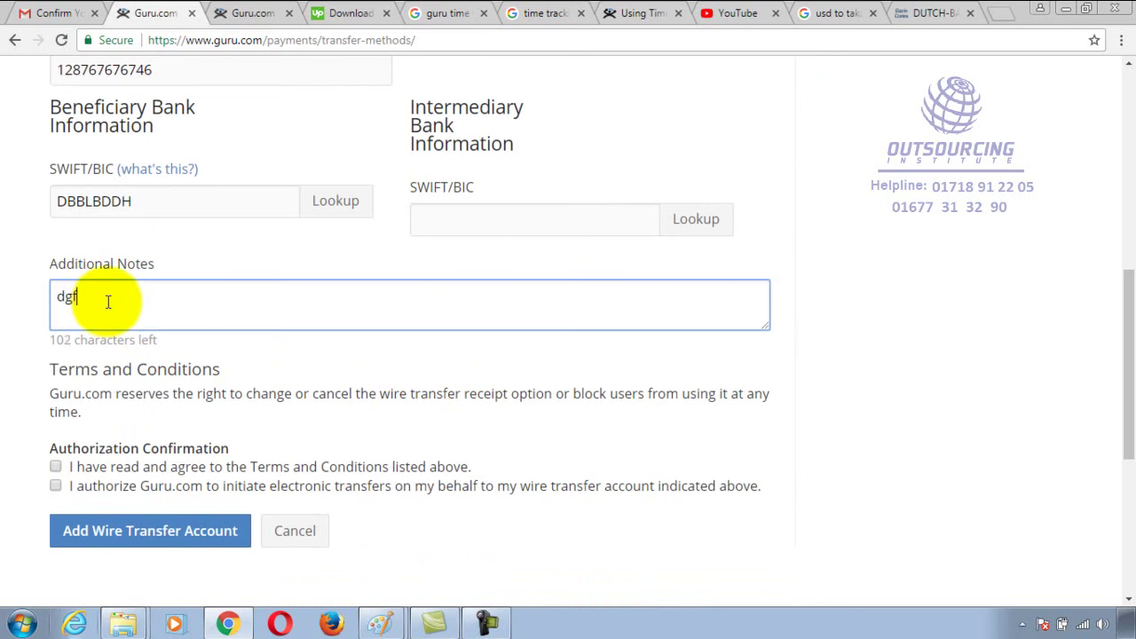
type("dsgfdsgfdsgfdsgfdsgf")
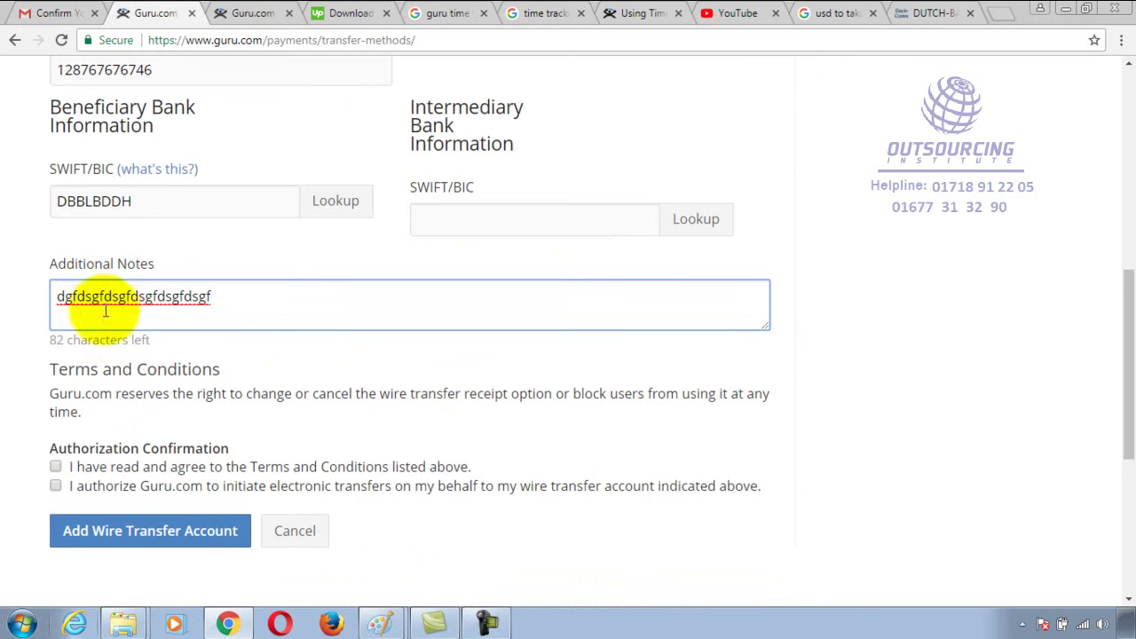
scroll(248, 275, "up", 2)
scroll(267, 355, "up", 1)
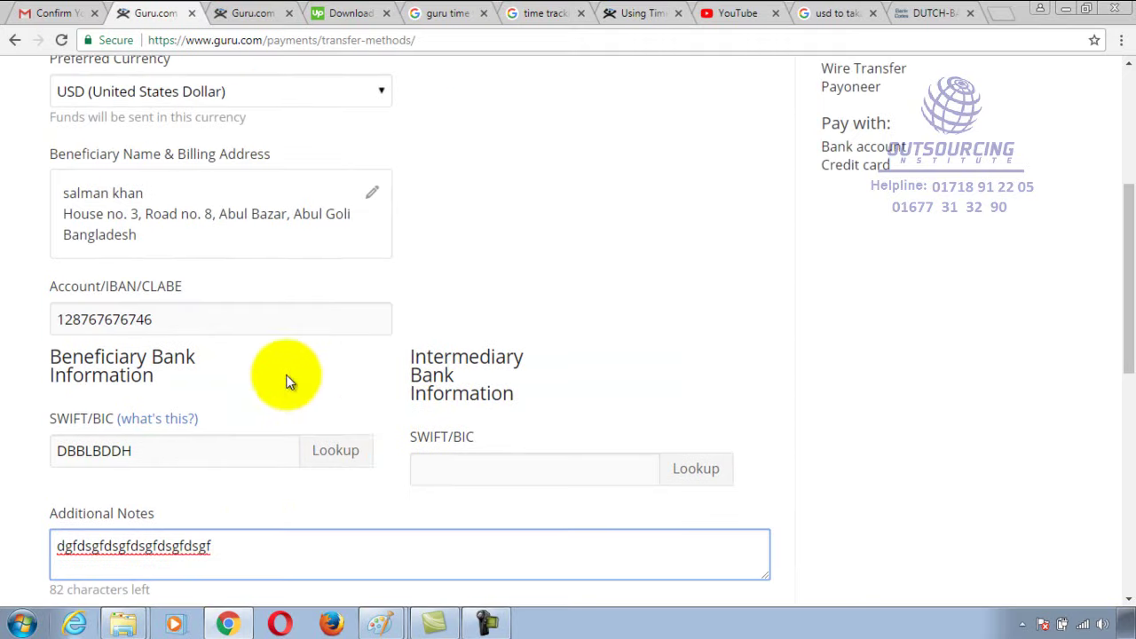
scroll(346, 435, "down", 2)
scroll(256, 351, "down", 1)
type("fadsfsadfasdfasdfasdf")
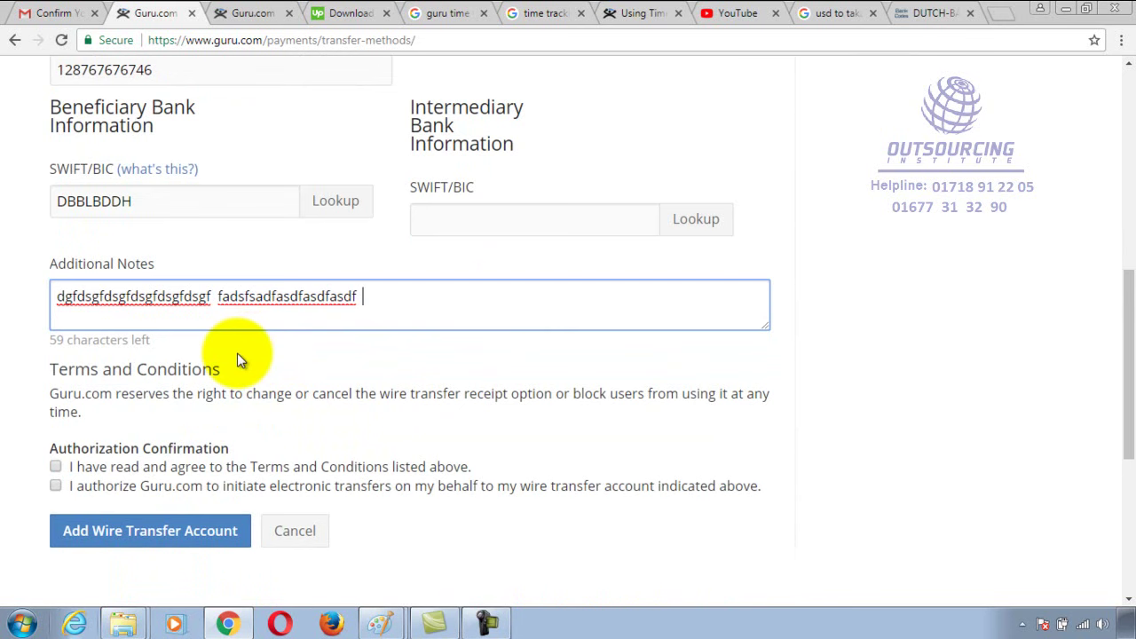
type("ggdsgdsgdsgdsgdgfsdfgsdg")
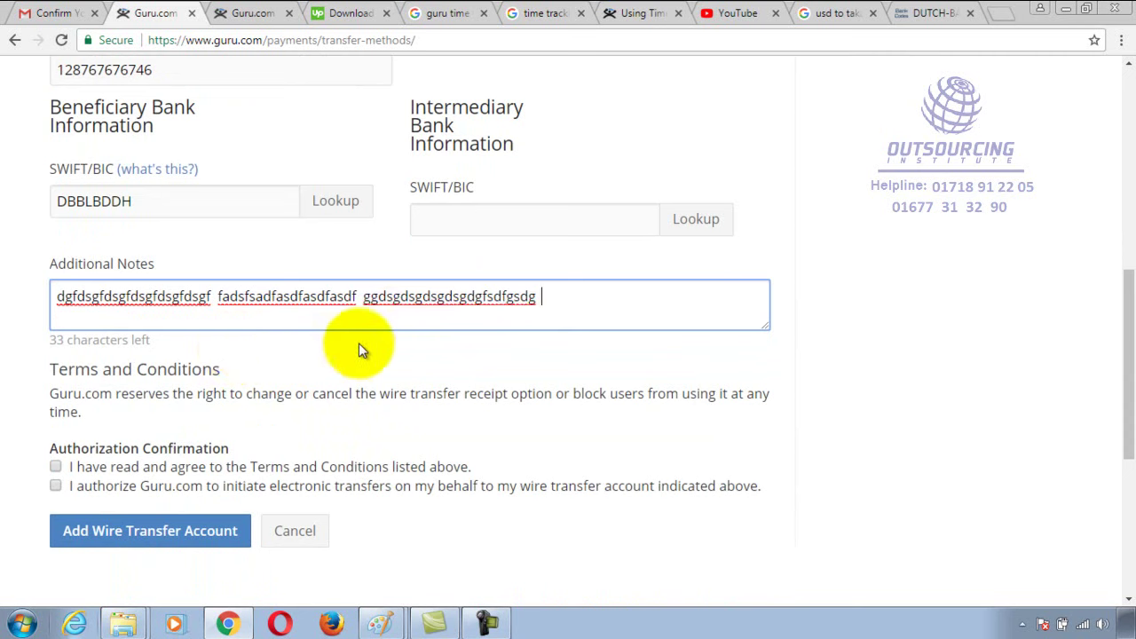
left_click_drag(596, 305, 3, 305)
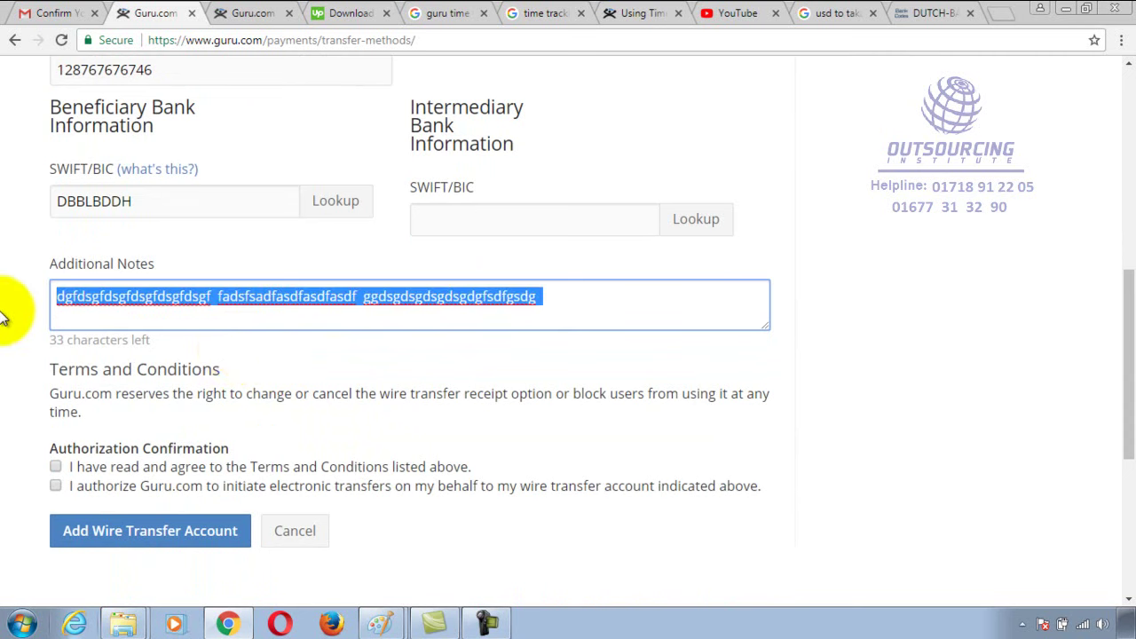
key("BackSpace")
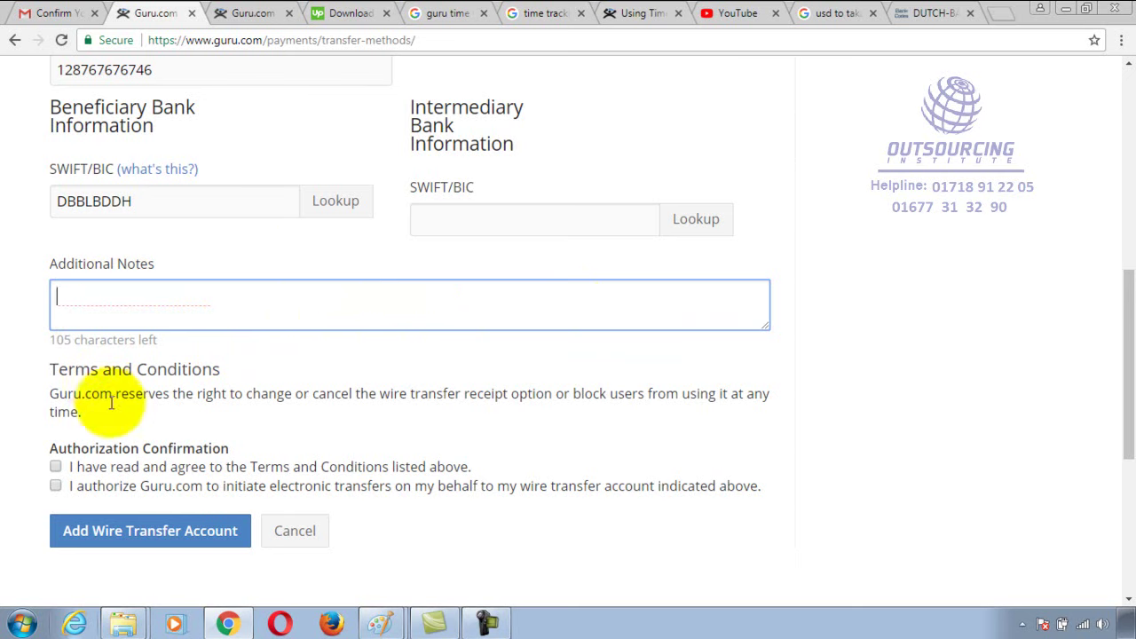
Tick both authorization checkboxes: terms and conditions and electronic transfer authorization
scroll(122, 415, "down", 1)
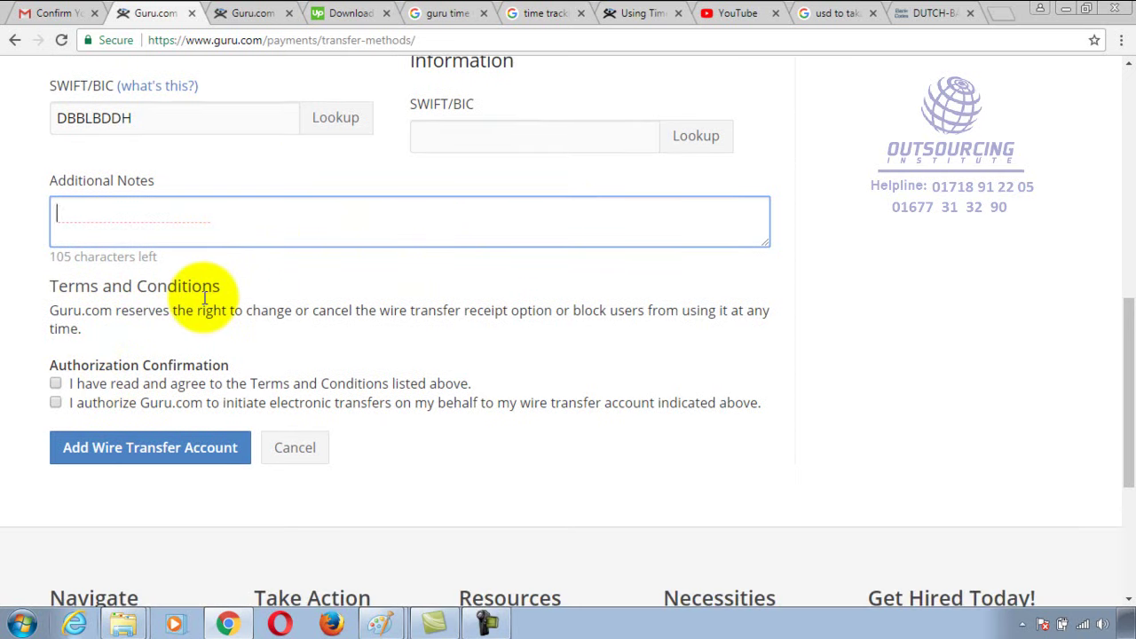
left_click(55, 383)
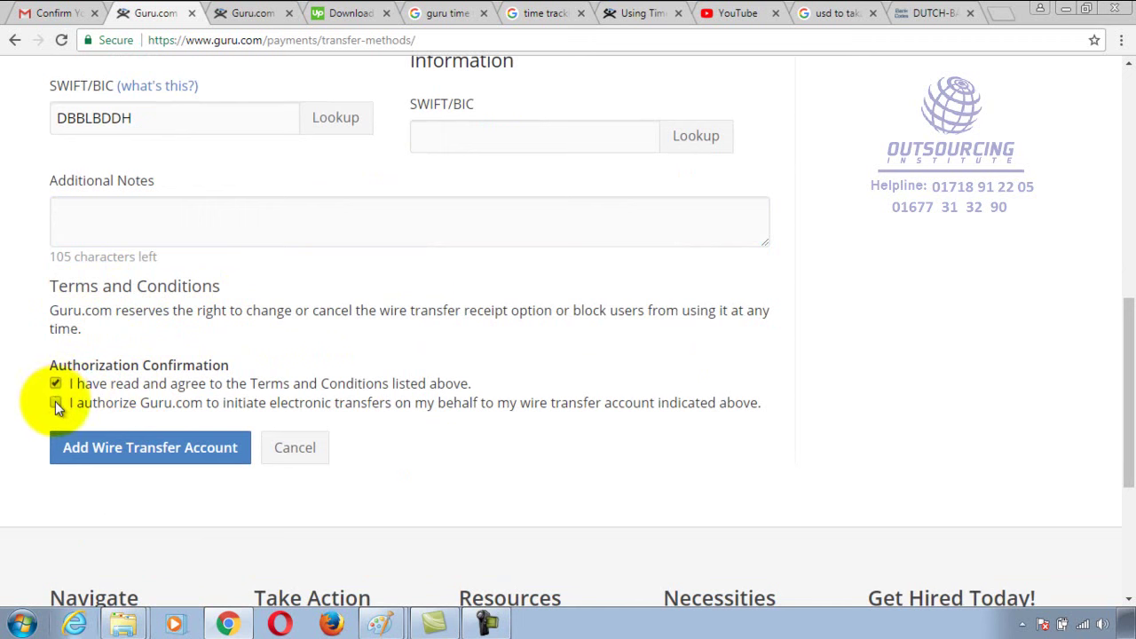
left_click(55, 402)
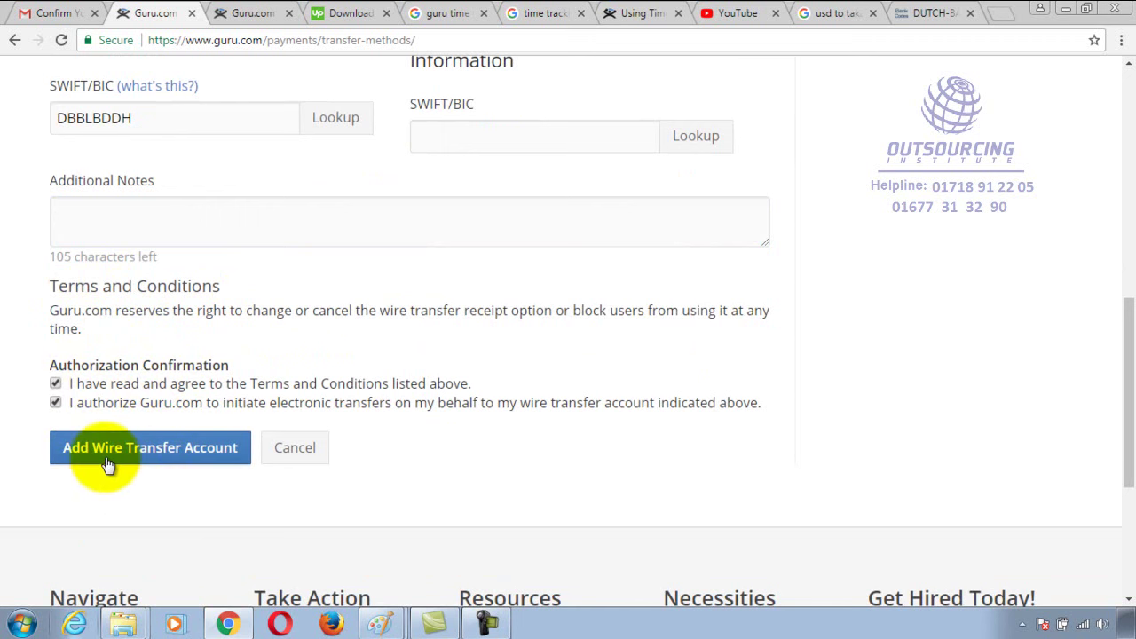
Review the wire-transfer beneficiary form and highlight 'international bank' in its transfer note
scroll(298, 470, "up", 4)
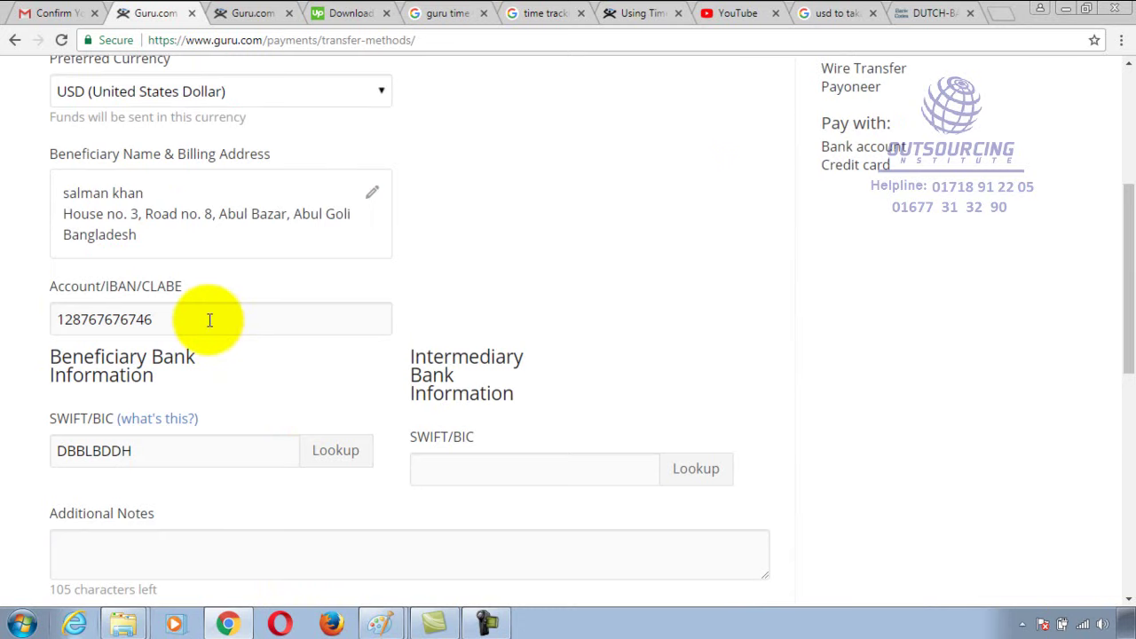
scroll(209, 320, "down", 3)
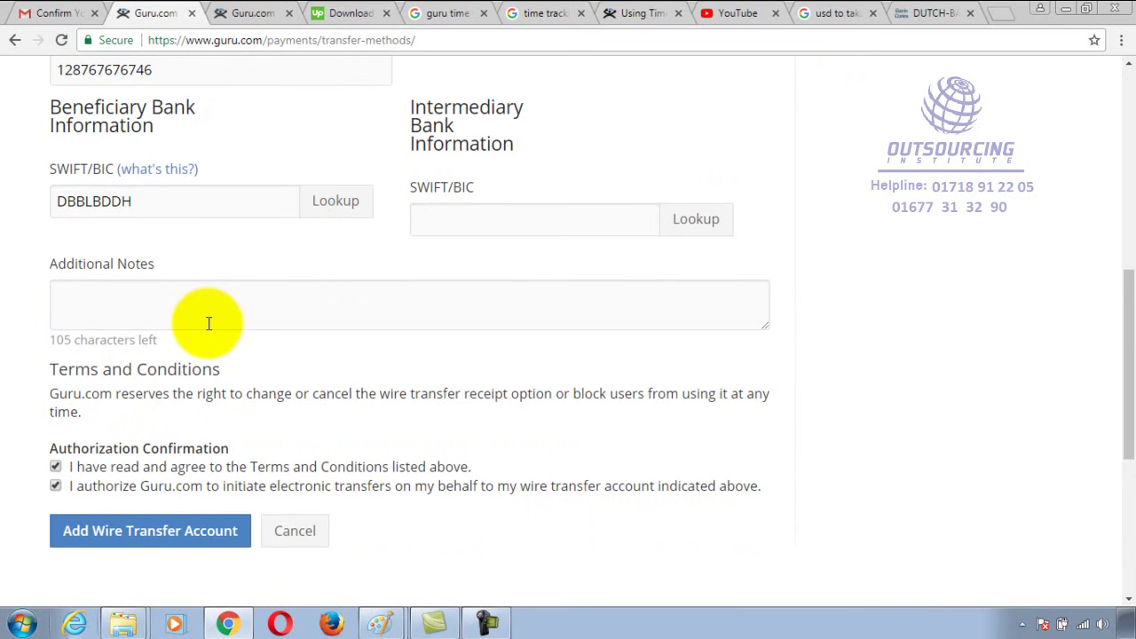
scroll(208, 323, "up", 3)
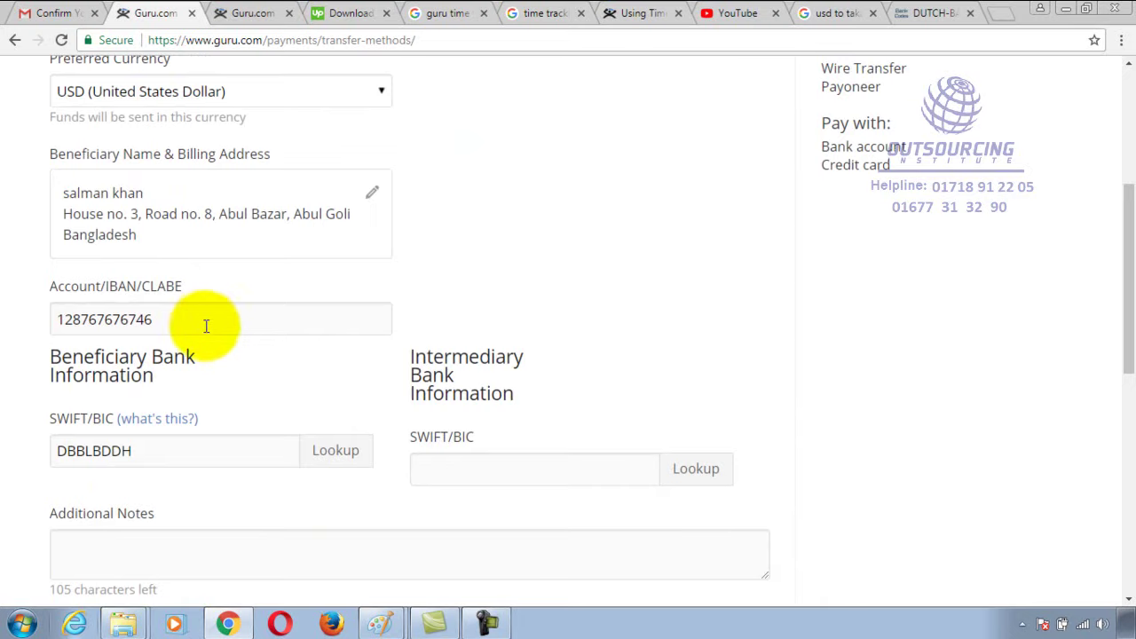
scroll(601, 502, "up", 4)
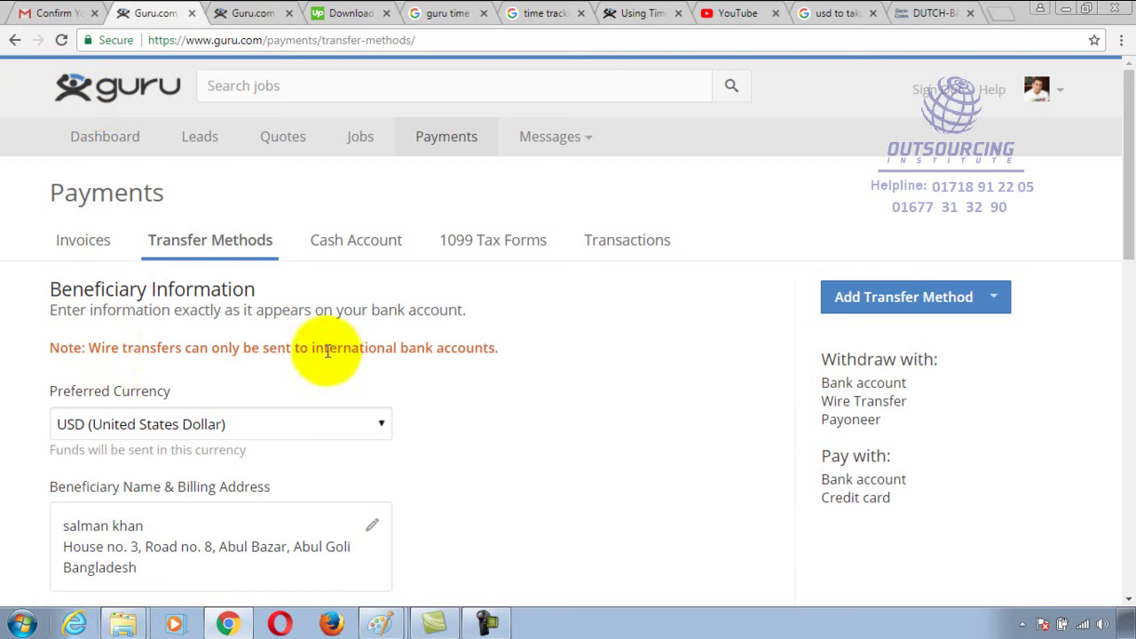
left_click_drag(311, 350, 438, 355)
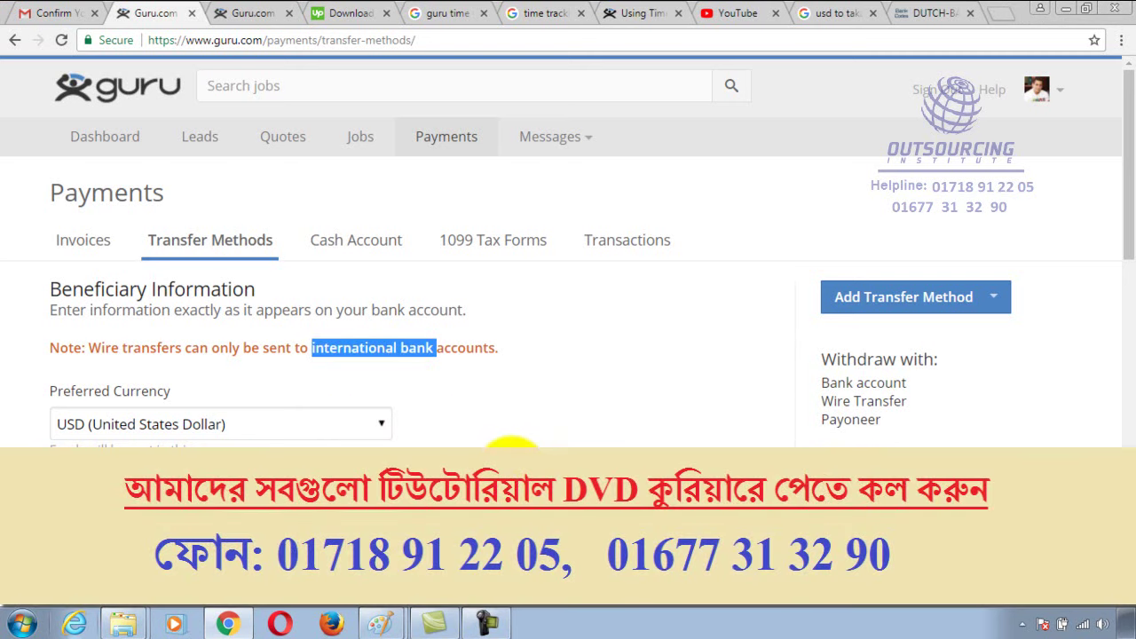
Tick Bank in the handwritten Payment Transfer list in Paint, then return to the Guru payments page
left_click(382, 625)
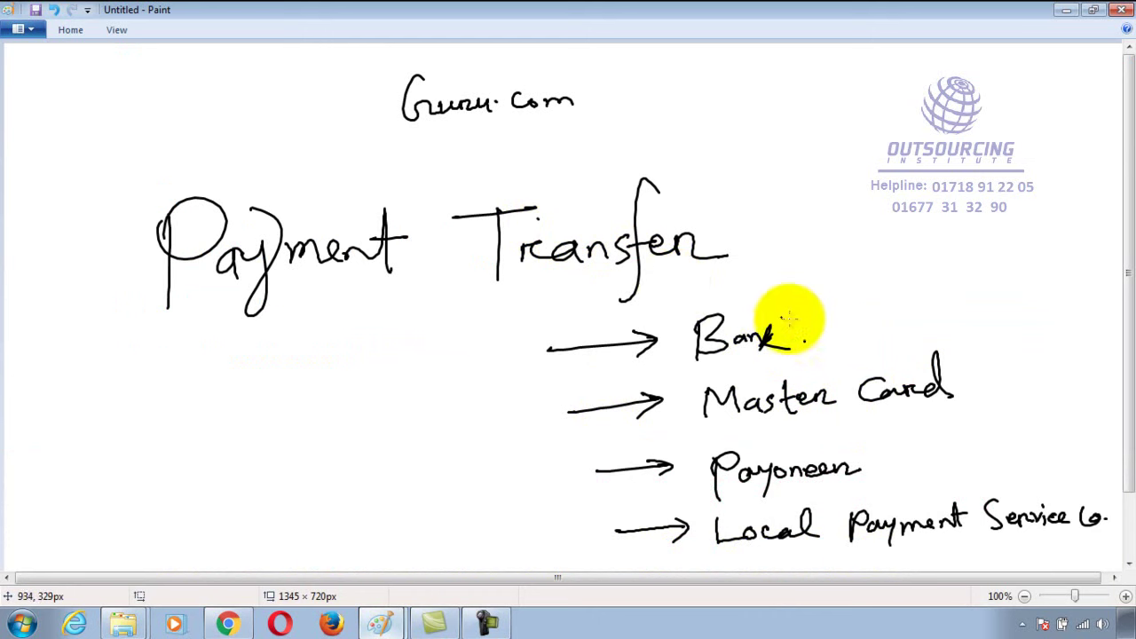
left_click_drag(808, 330, 886, 300)
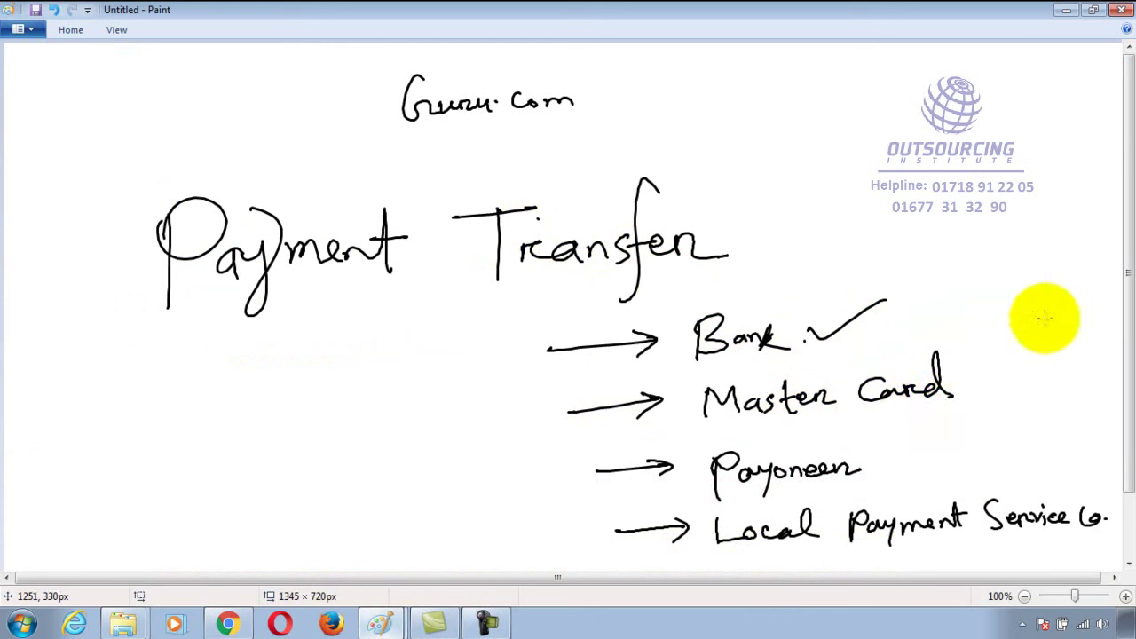
left_click(228, 624)
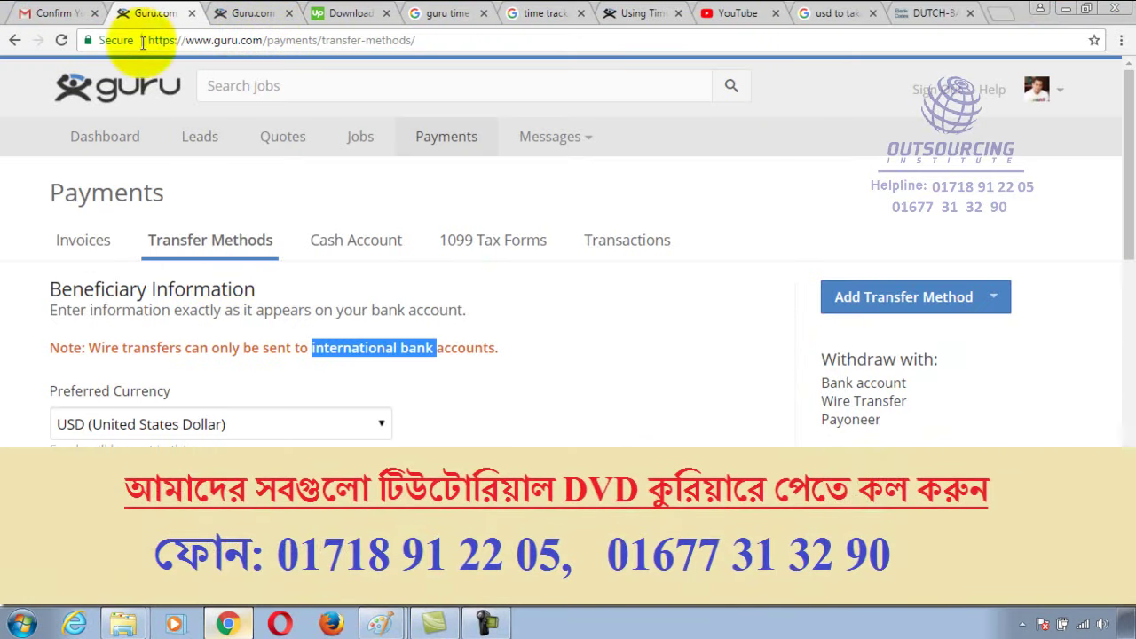
Navigate back to Payments > Transfer Methods and add Payoneer from the transfer method list
left_click(15, 40)
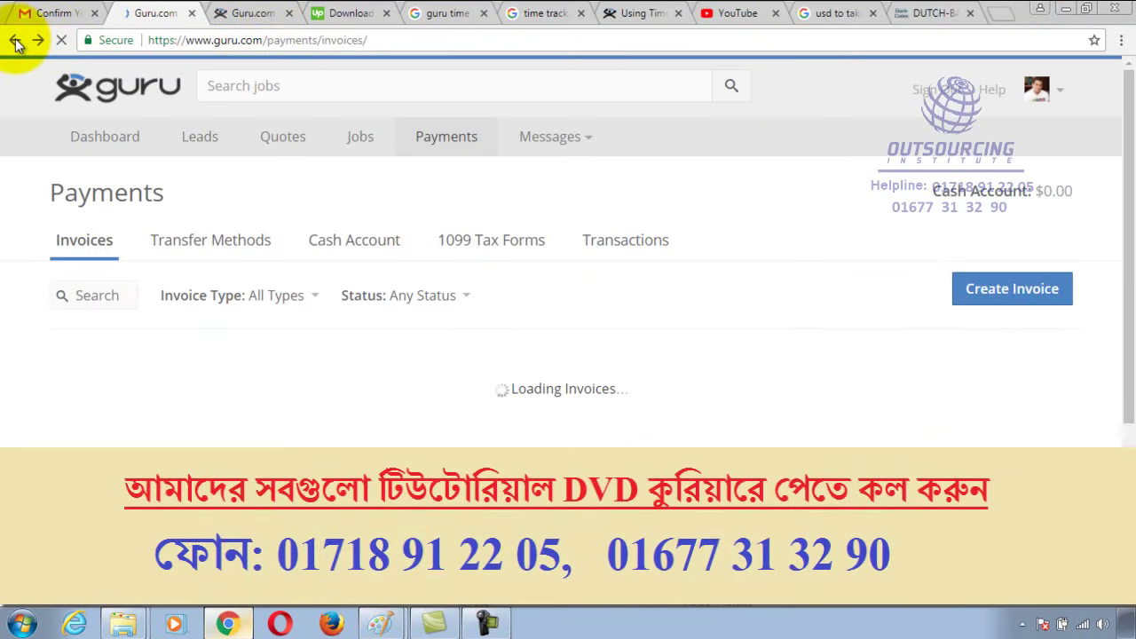
left_click(14, 40)
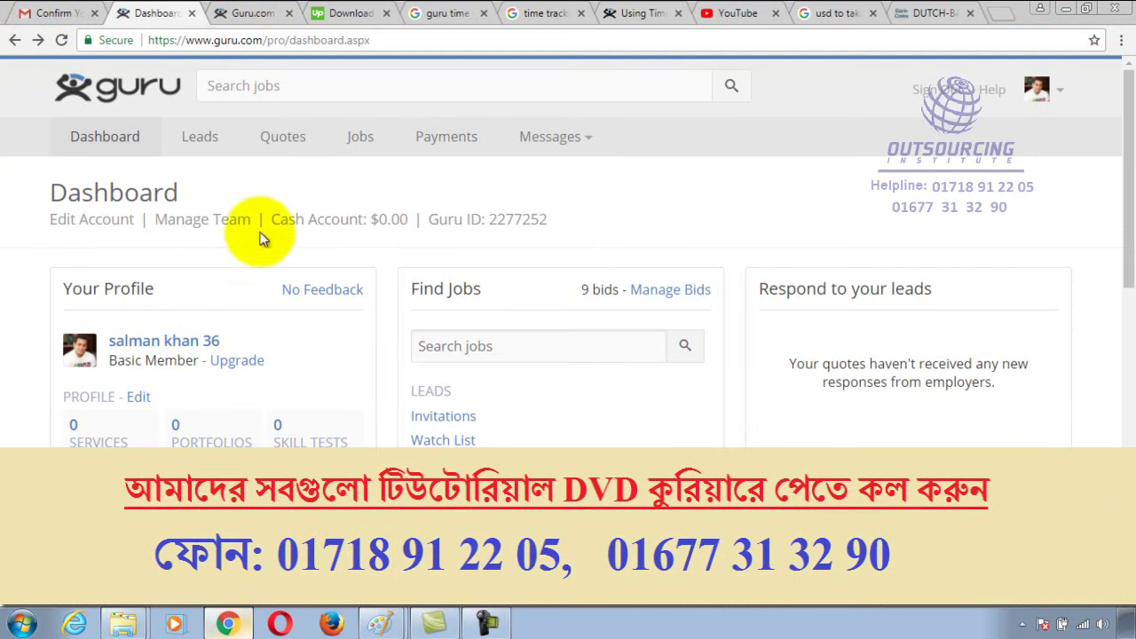
left_click(39, 40)
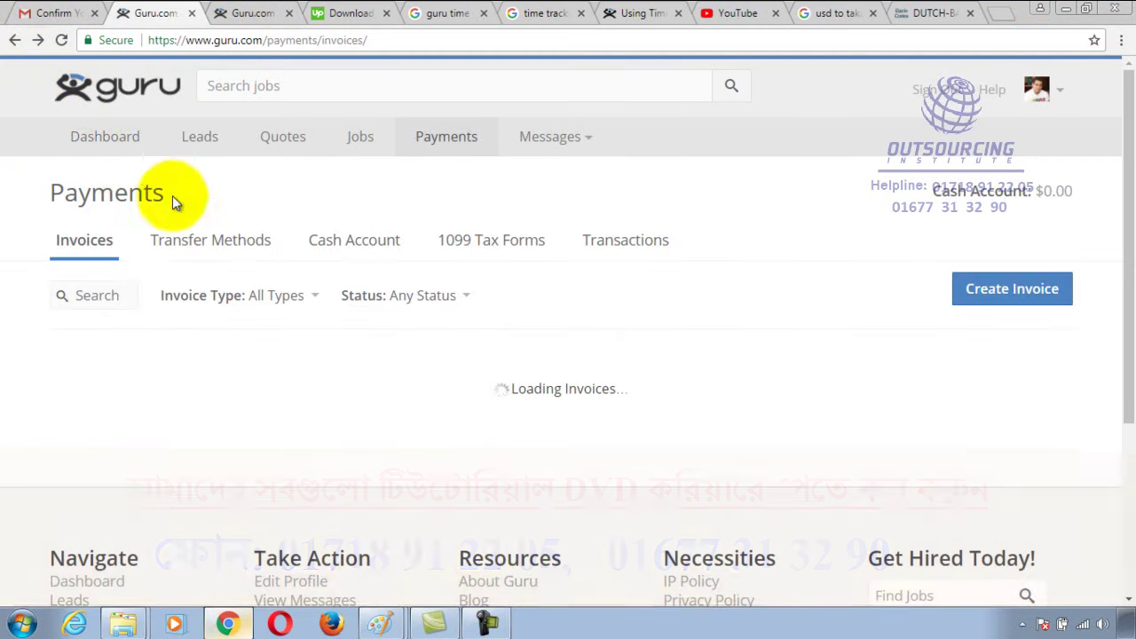
left_click(223, 245)
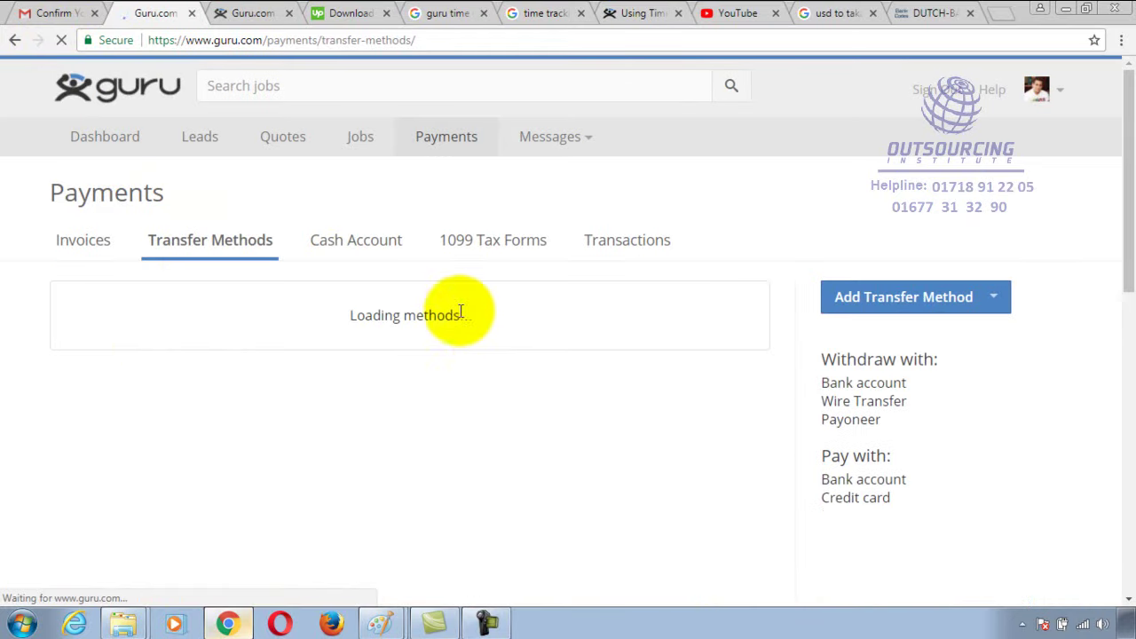
scroll(213, 408, "down", 1)
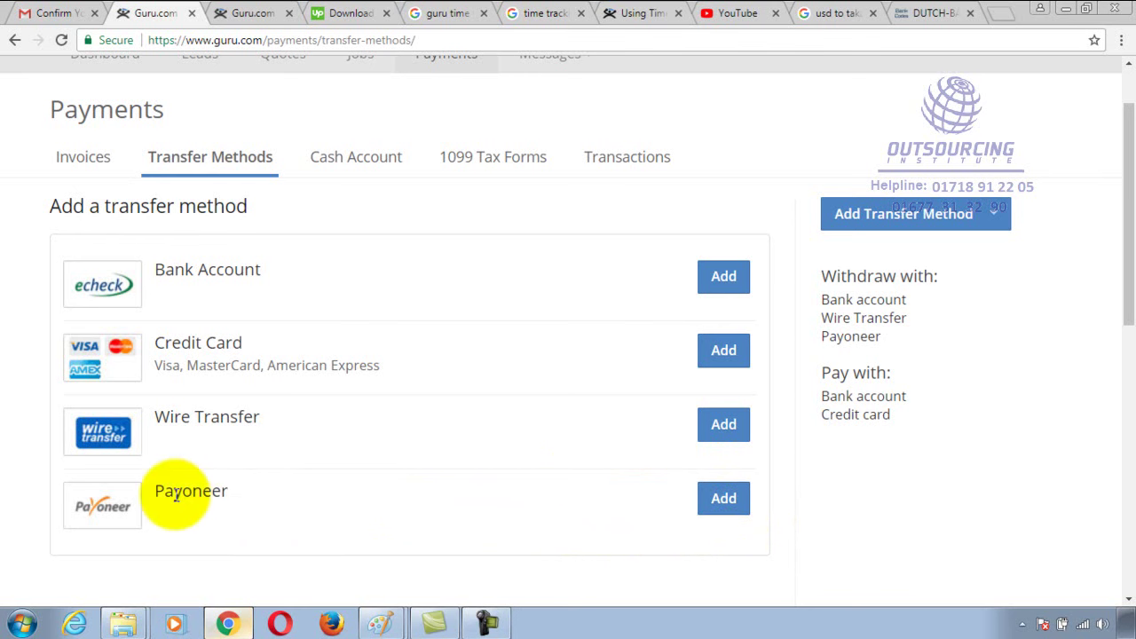
left_click(728, 503)
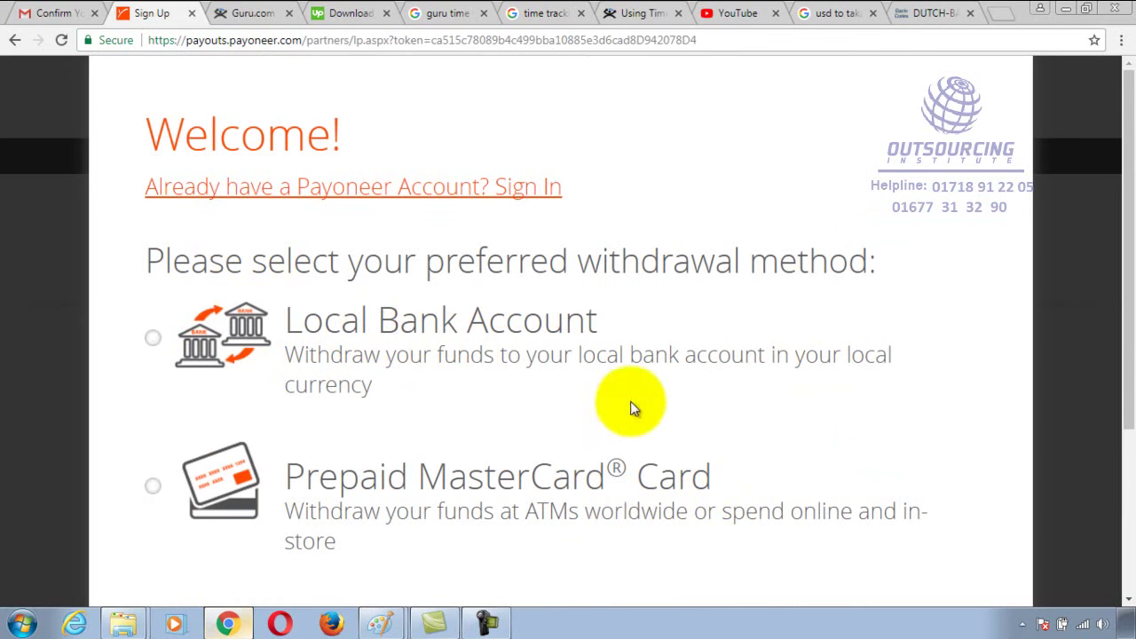
Choose Local Bank Account as the Payoneer withdrawal method and proceed to sign up
scroll(630, 401, "down", 3)
scroll(395, 321, "up", 2)
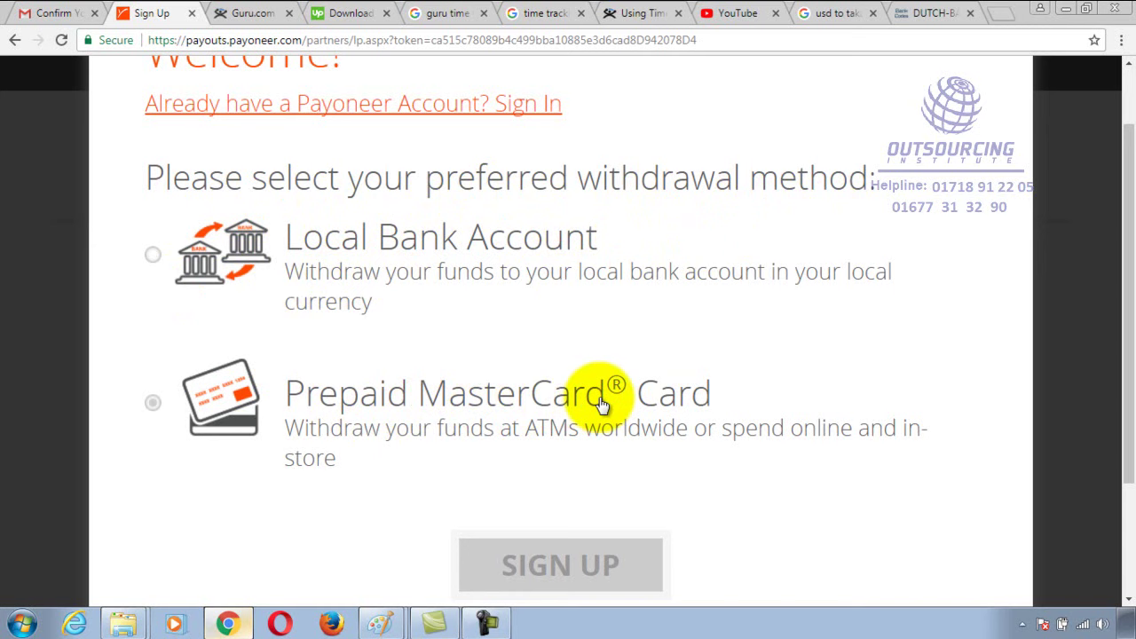
left_click(154, 255)
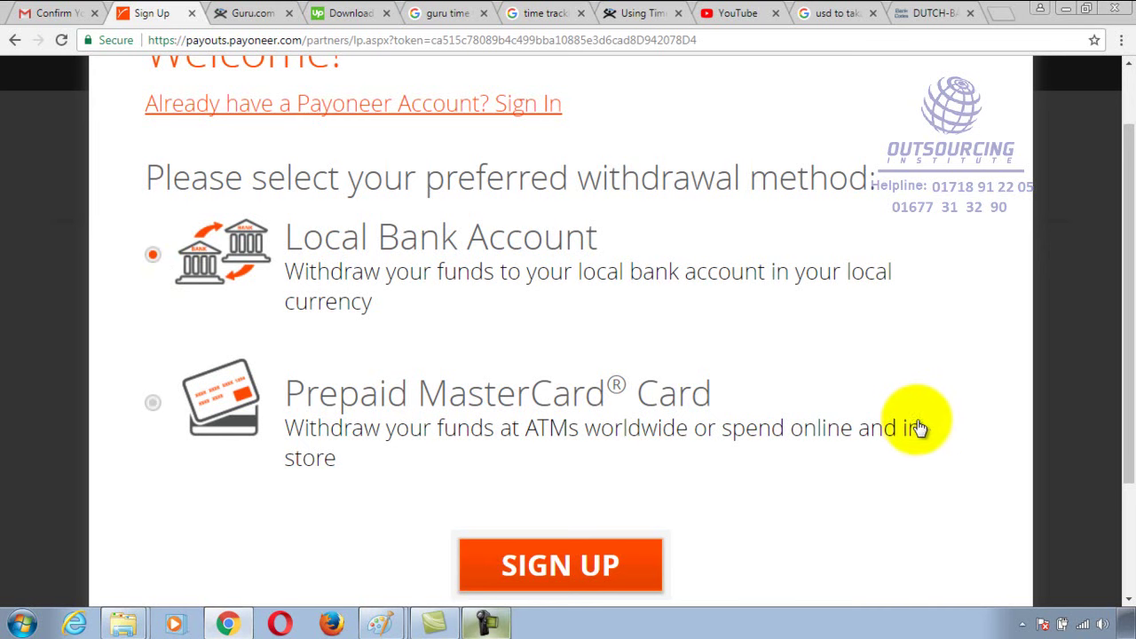
scroll(744, 453, "down", 2)
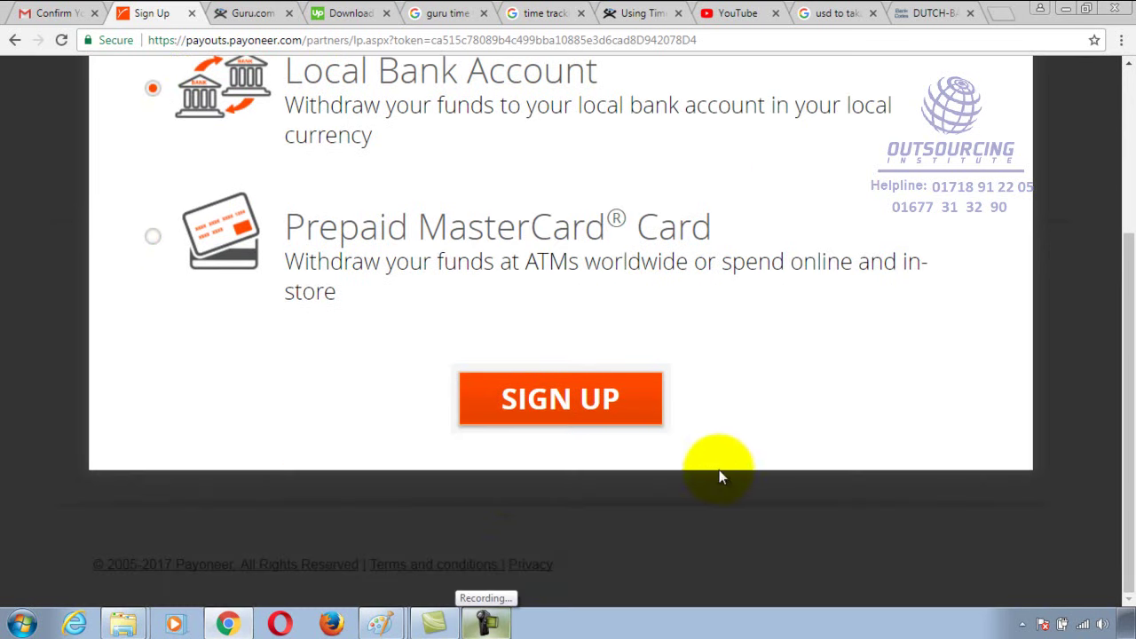
scroll(684, 396, "up", 2)
left_click(545, 563)
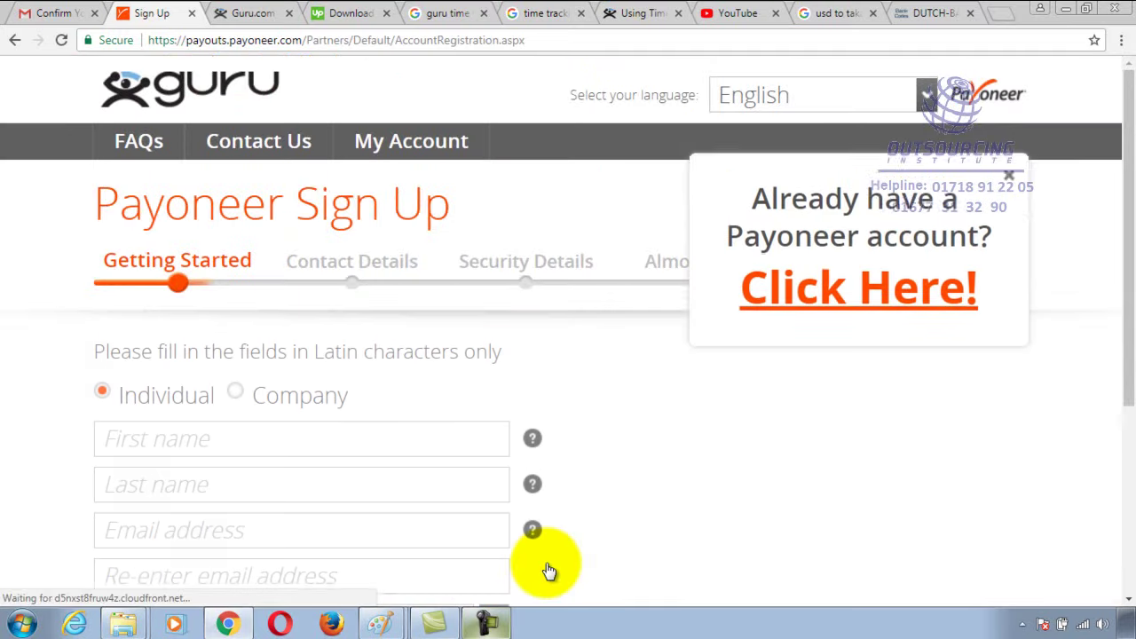
Dismiss the 'Already have a Payoneer account?' popup and look over the blank sign-up fields
left_click(1008, 192)
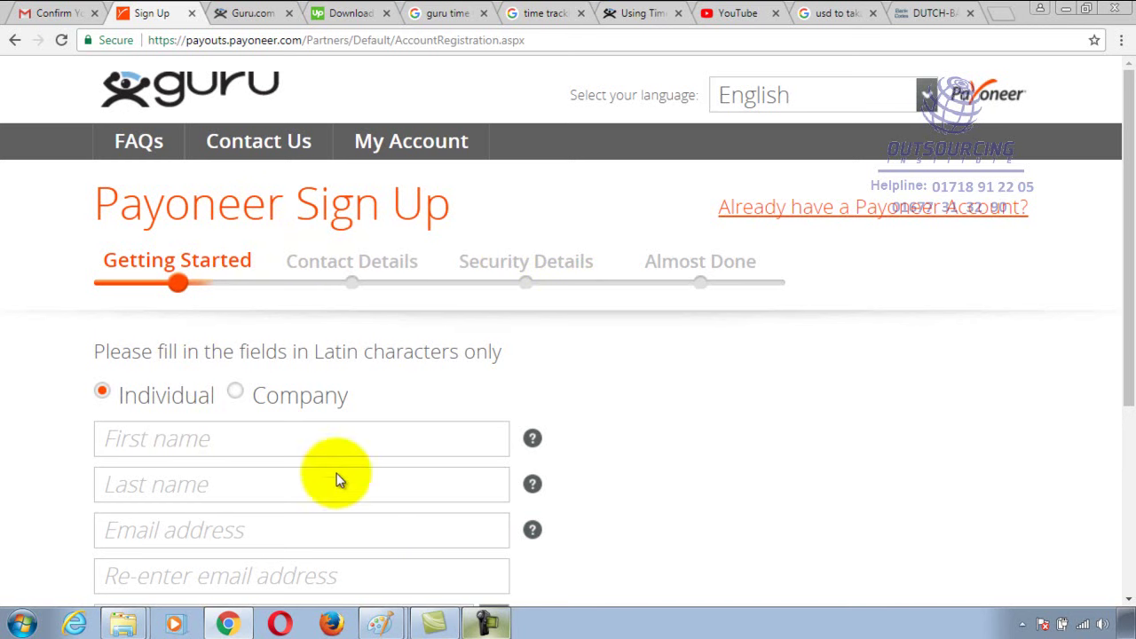
scroll(371, 463, "down", 3)
scroll(371, 458, "up", 2)
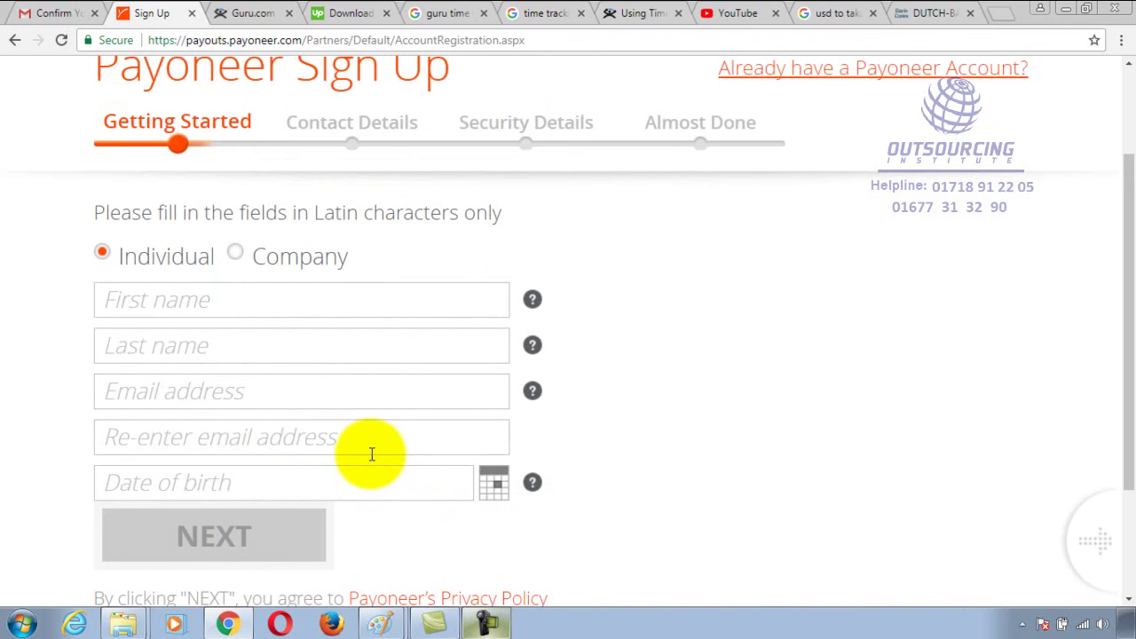
scroll(374, 374, "up", 2)
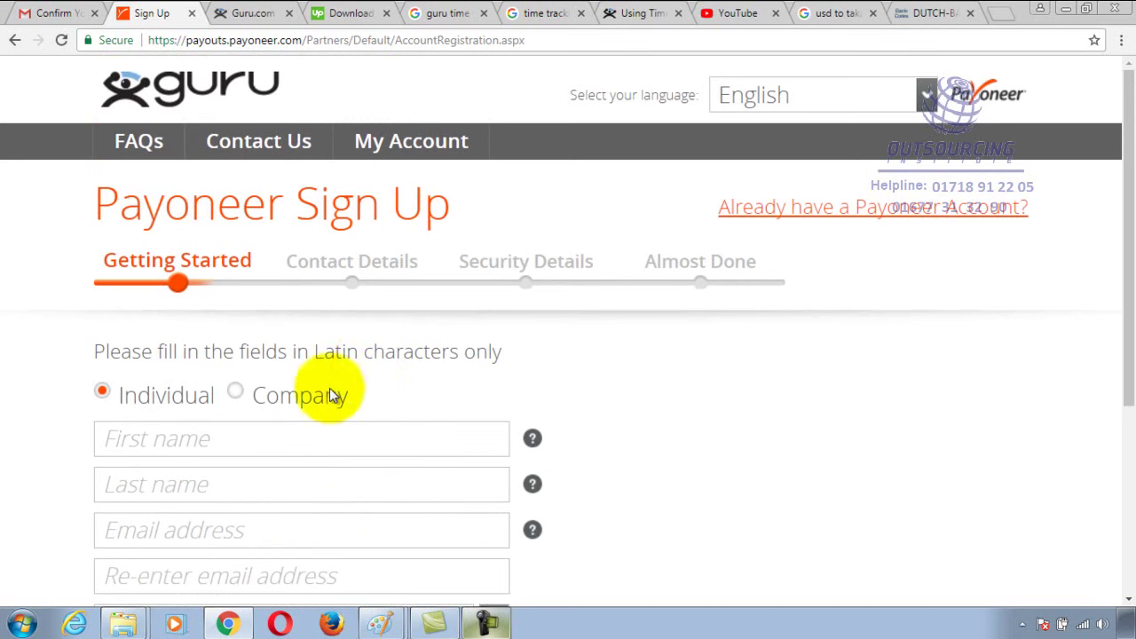
scroll(457, 398, "down", 2)
scroll(452, 398, "up", 2)
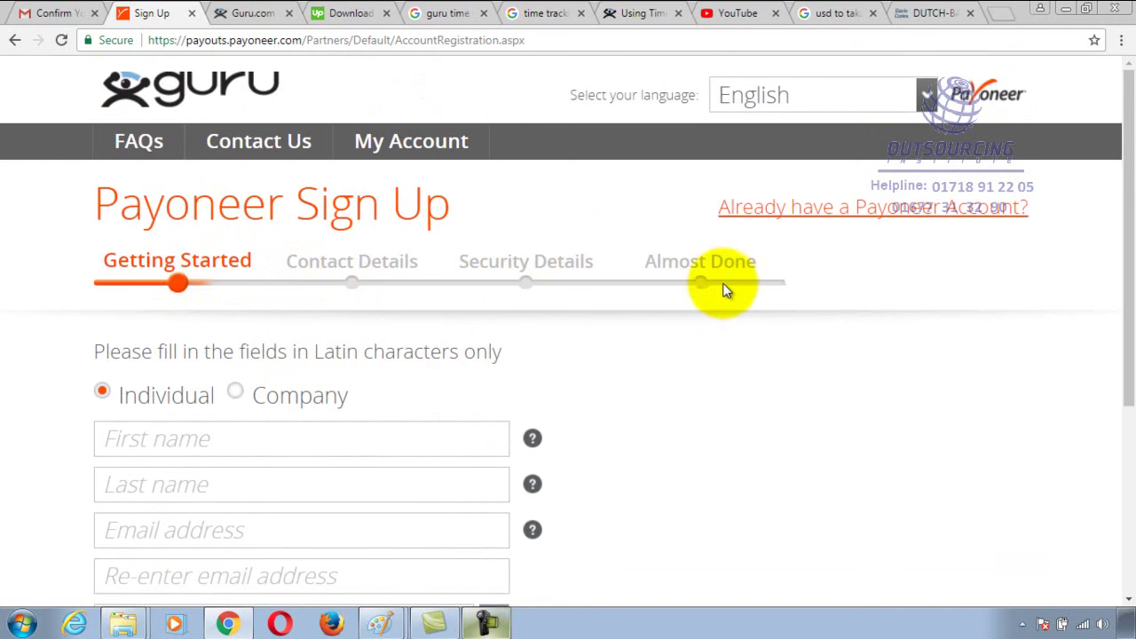
scroll(396, 577, "down", 3)
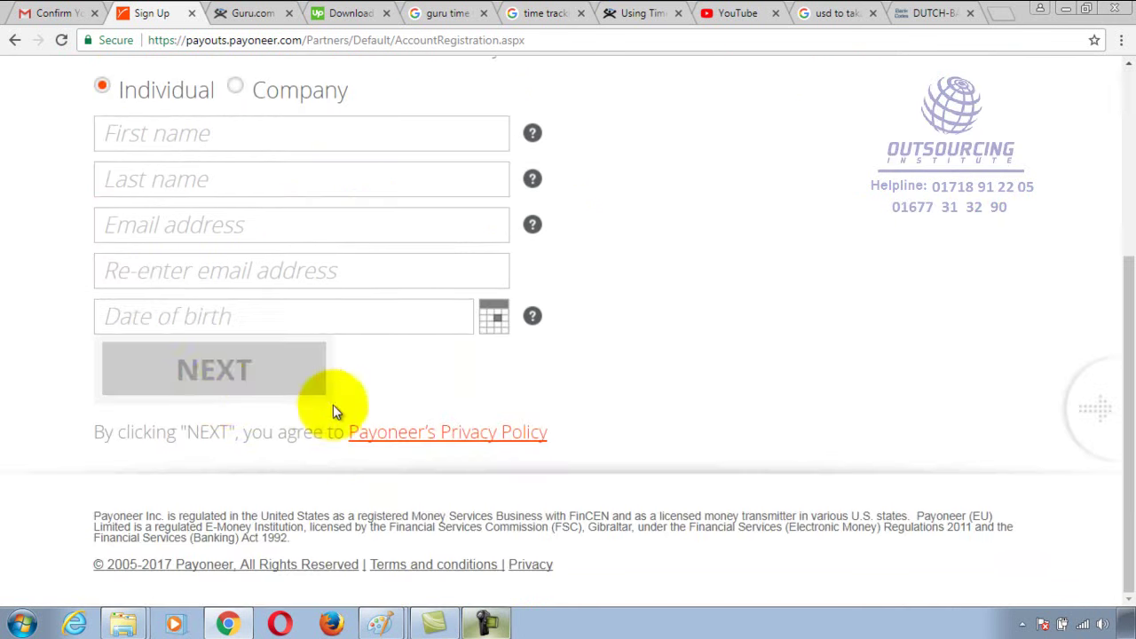
scroll(340, 388, "up", 3)
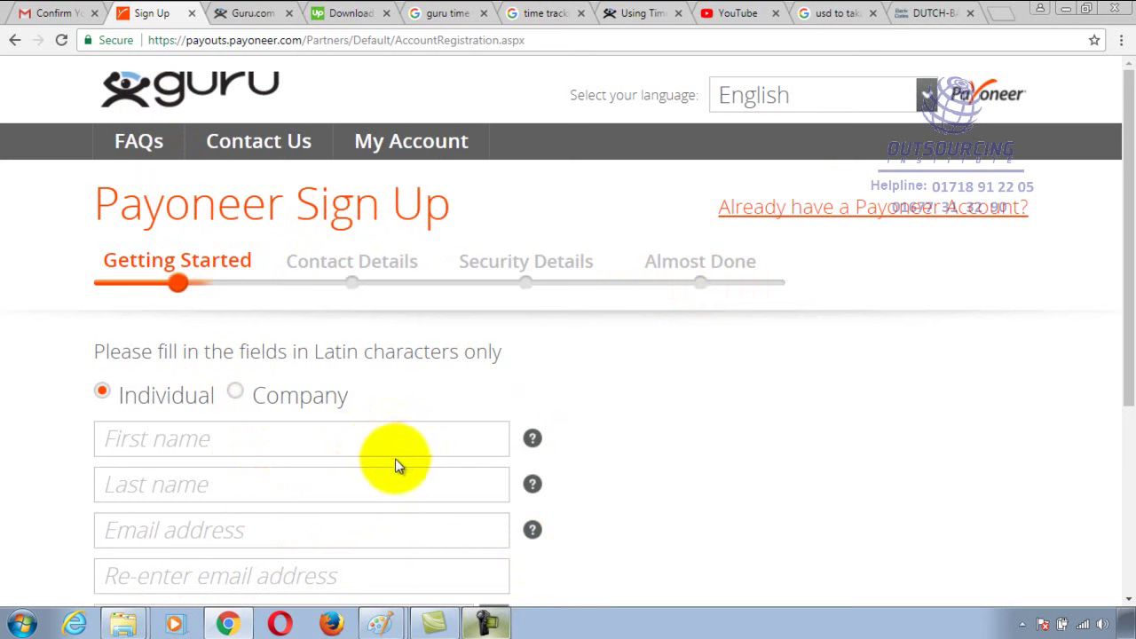
Load google.com in a new tab and start typing a Payoneer search
left_click(1002, 17)
type("google.com")
key("Return")
type("payoneer")
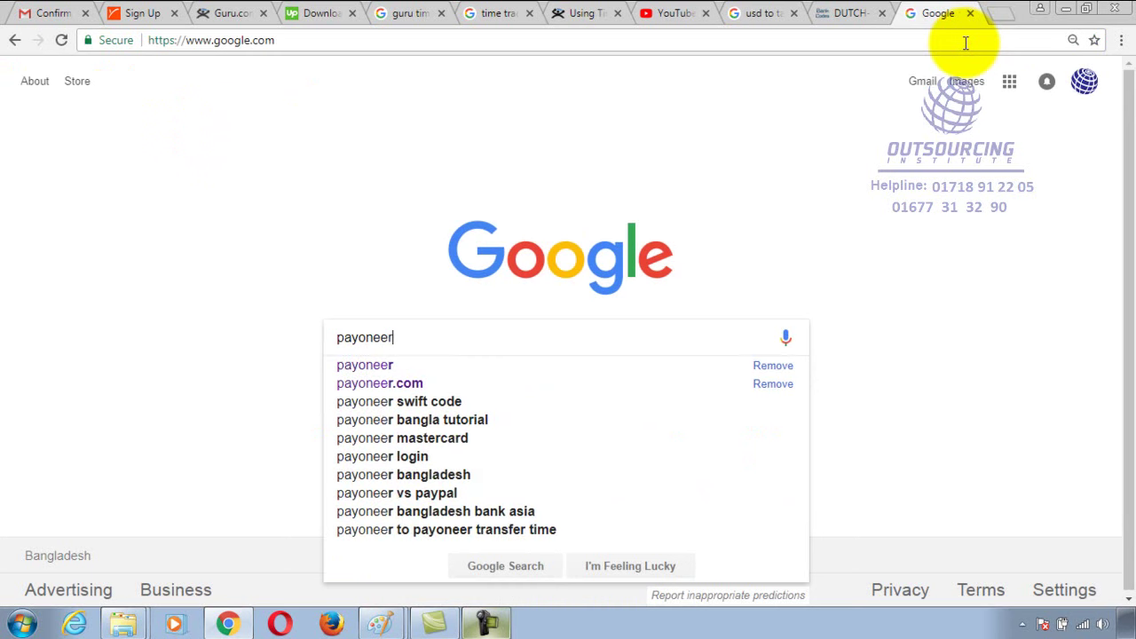
Correct the search to 'payoneer', run it, and open the official Payoneer site result
key("Return")
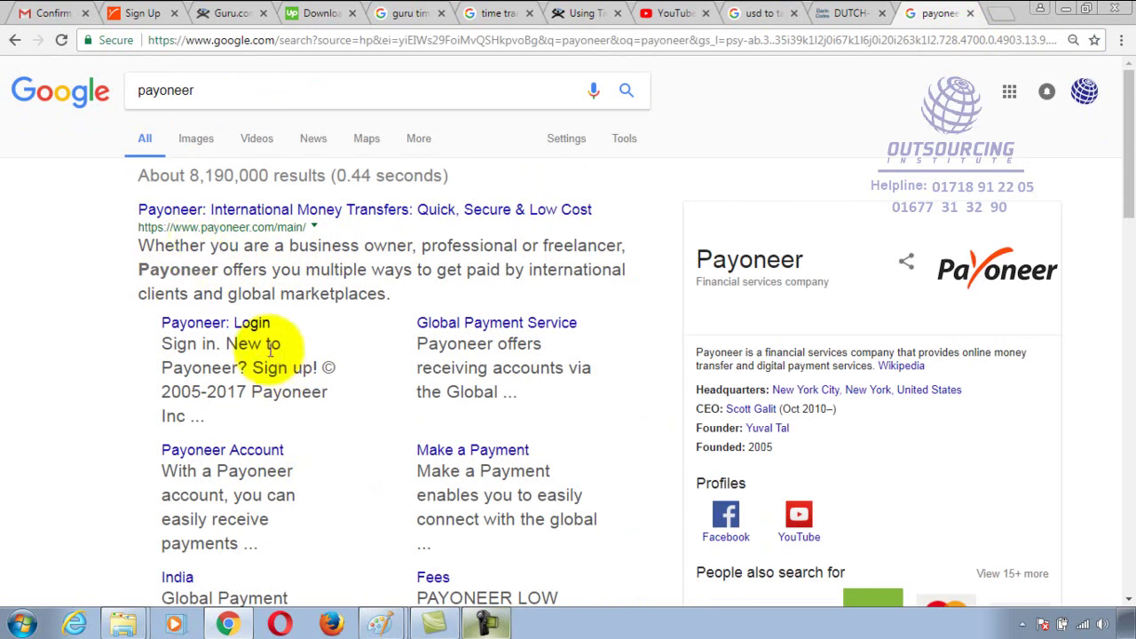
scroll(317, 287, "down", 2)
scroll(318, 290, "up", 2)
left_click(299, 224)
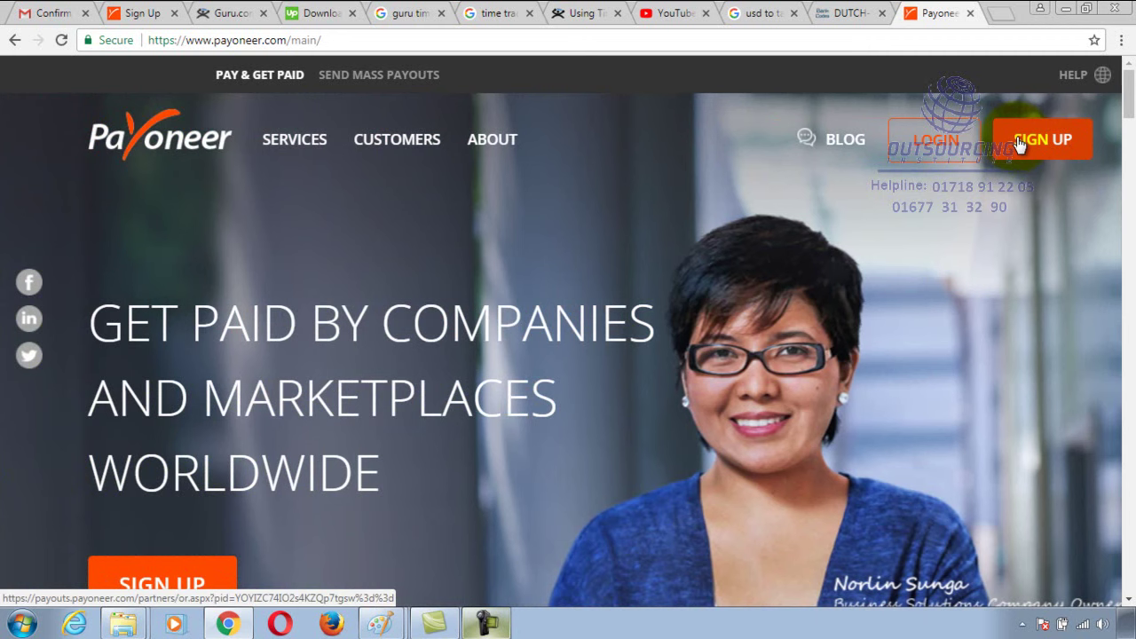
Select the Payoneer homepage address in the address bar
left_click(698, 38)
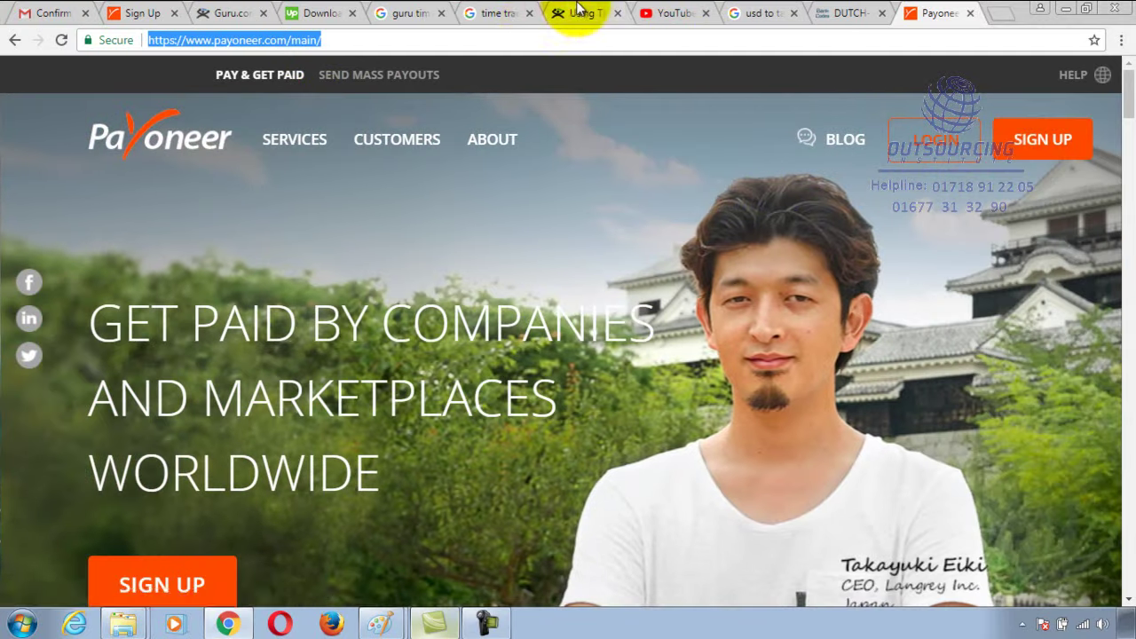
Back on Guru's transfer methods, re-add Payoneer with Local Bank Account and dismiss the account popup
left_click(577, 11)
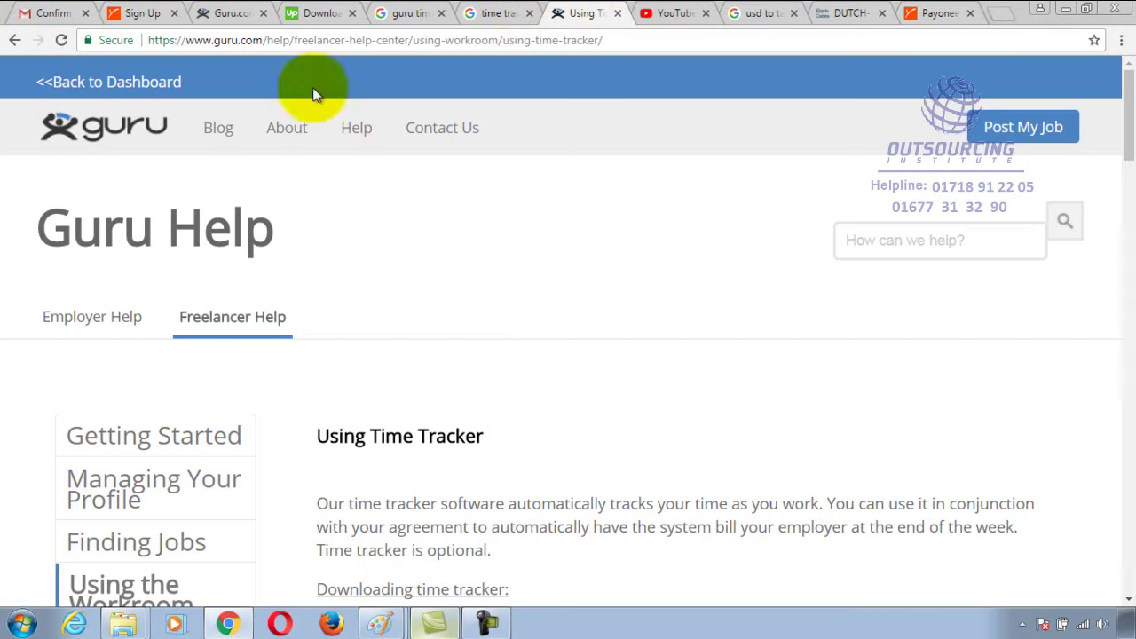
left_click(228, 12)
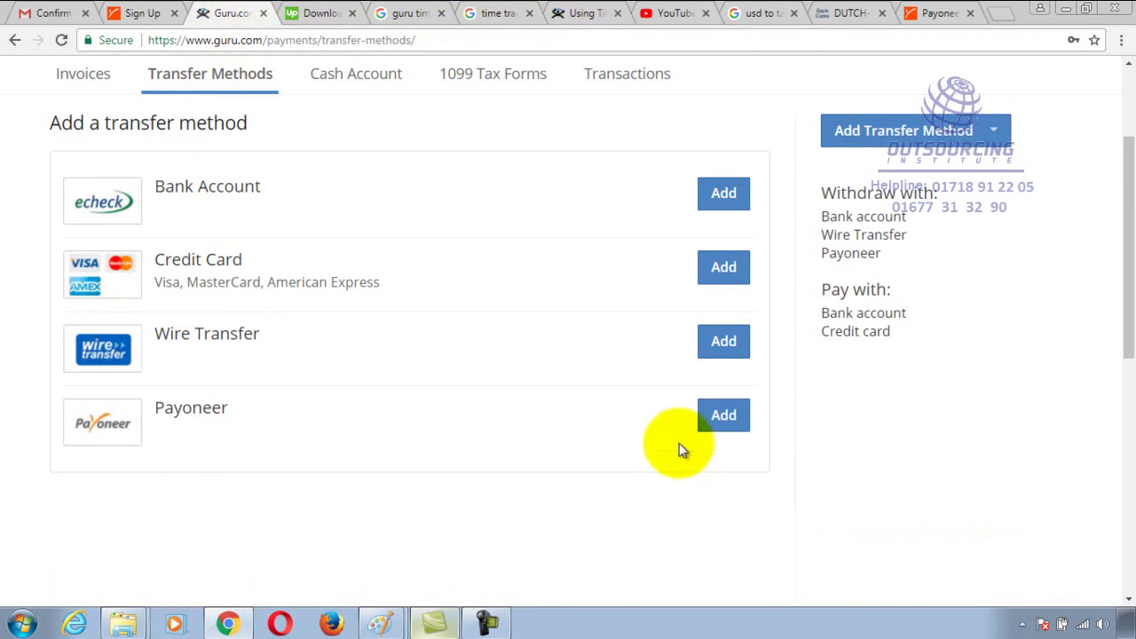
left_click(721, 415)
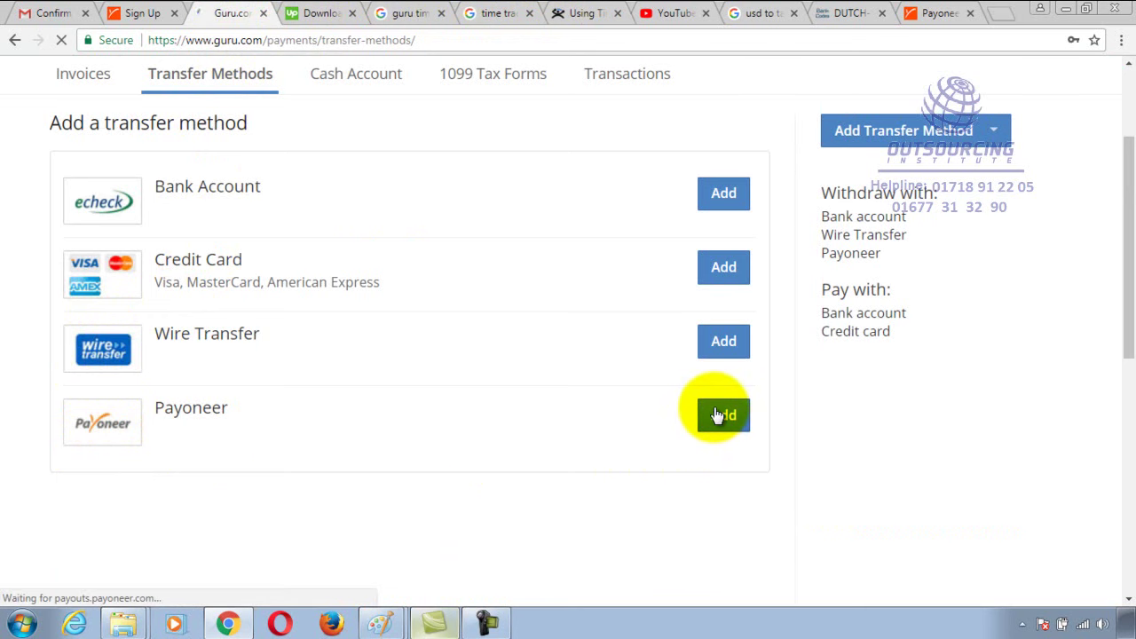
left_click(160, 349)
scroll(621, 470, "down", 2)
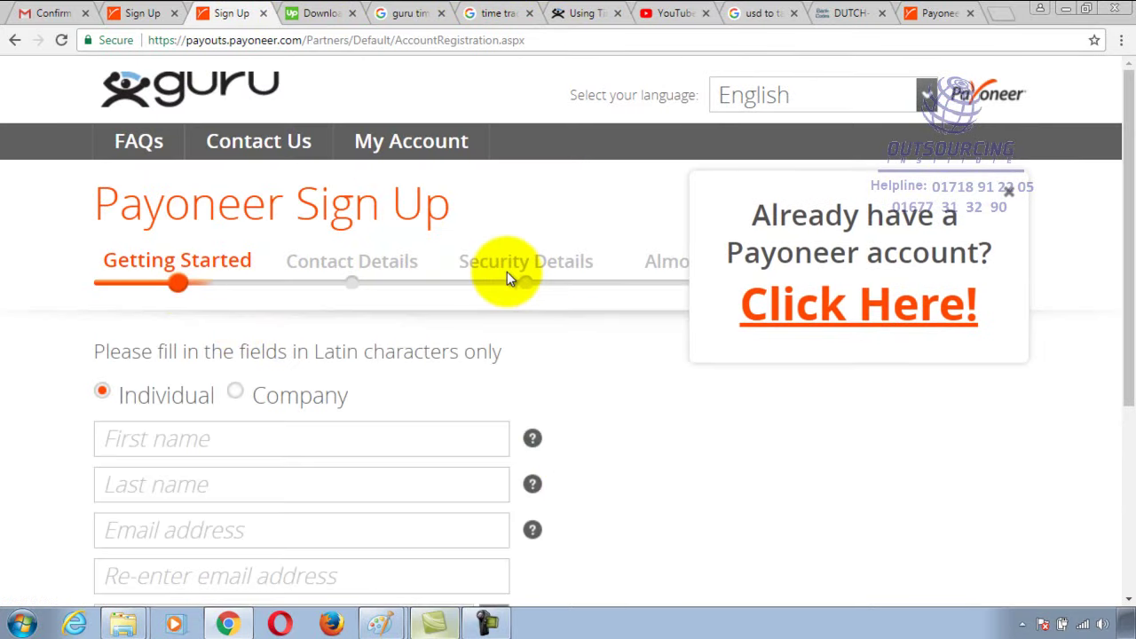
left_click(1010, 192)
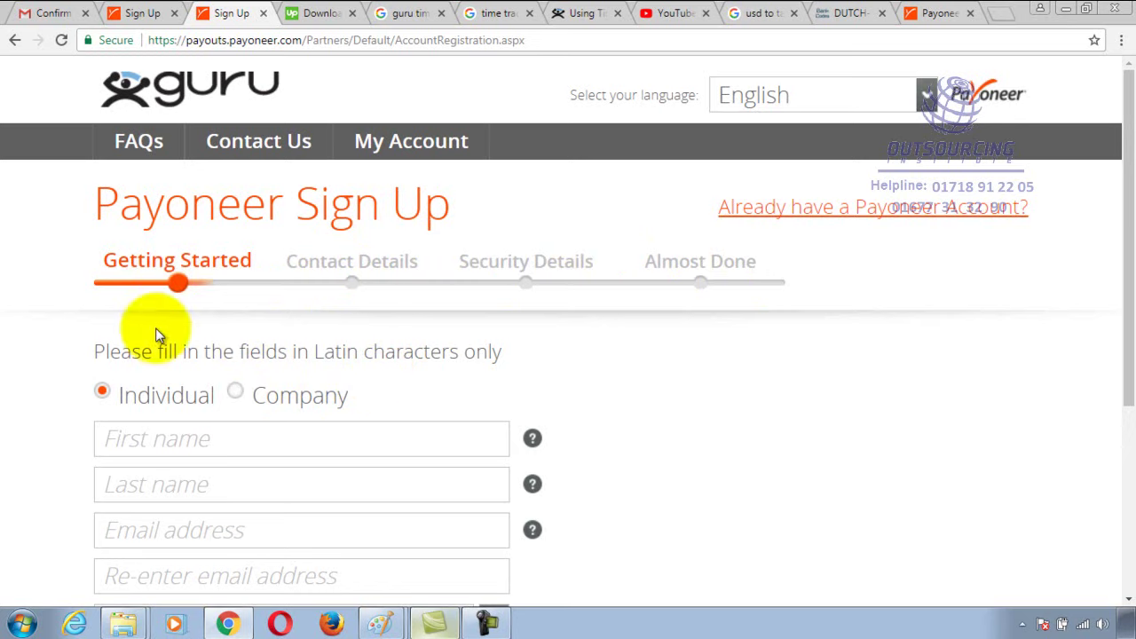
scroll(351, 426, "down", 1)
scroll(353, 429, "down", 2)
scroll(355, 421, "up", 3)
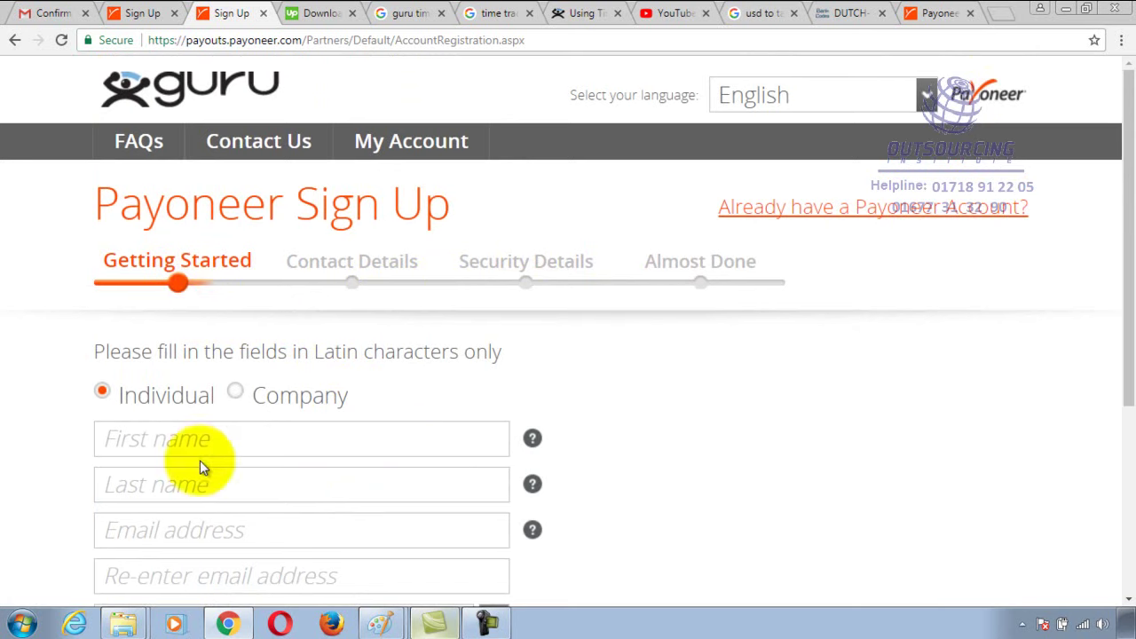
scroll(208, 382, "down", 2)
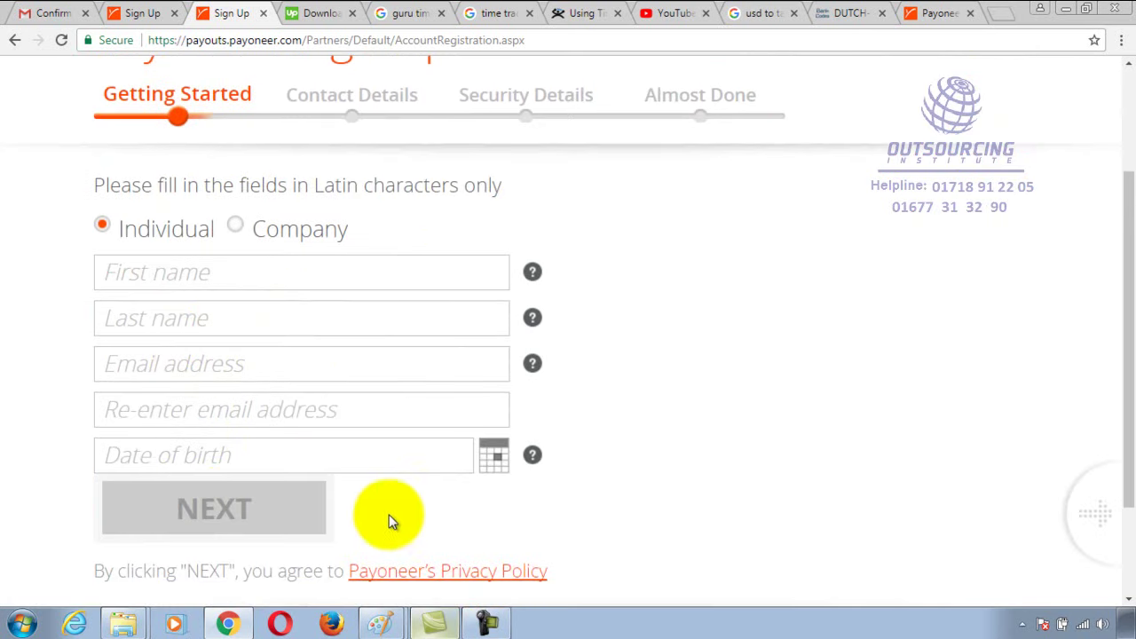
scroll(613, 511, "up", 2)
scroll(617, 510, "up", 1)
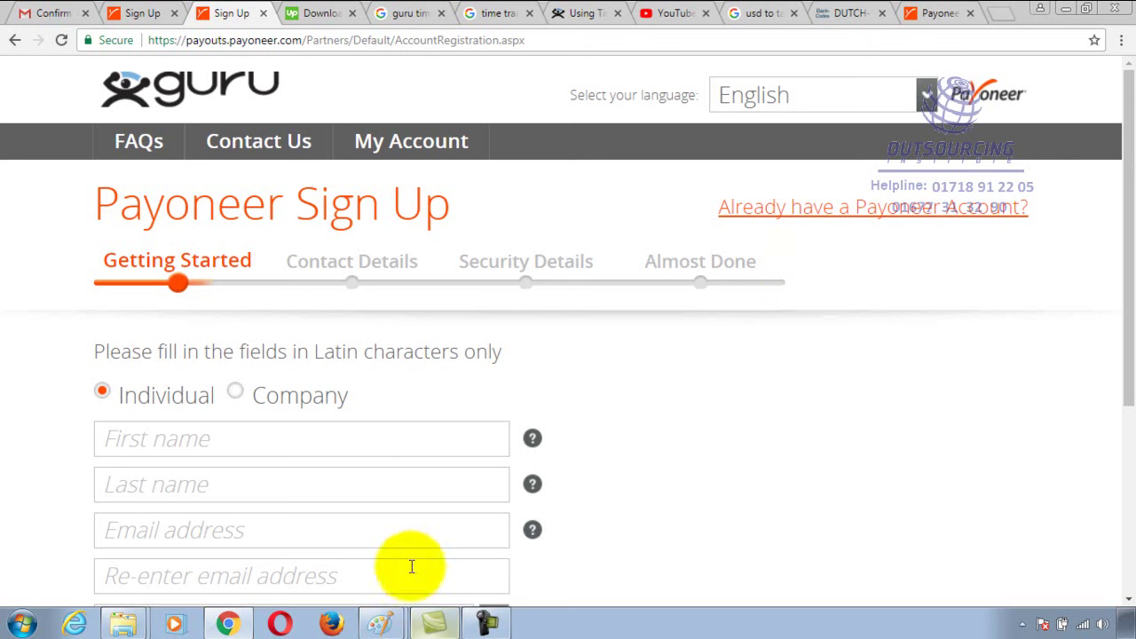
mouse_move(390, 627)
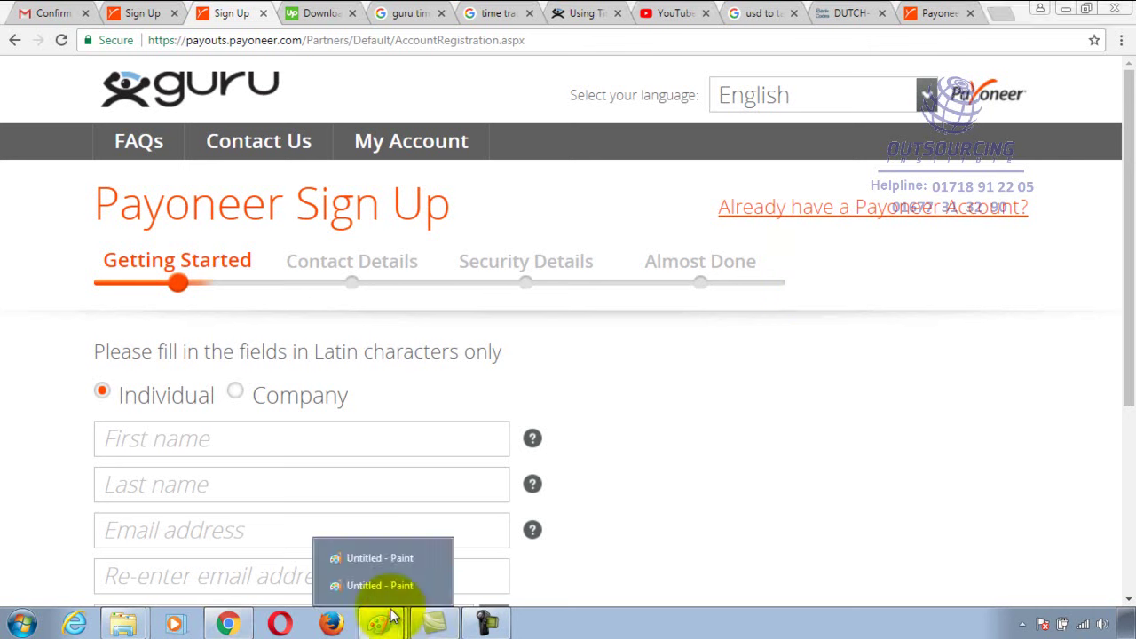
left_click(386, 584)
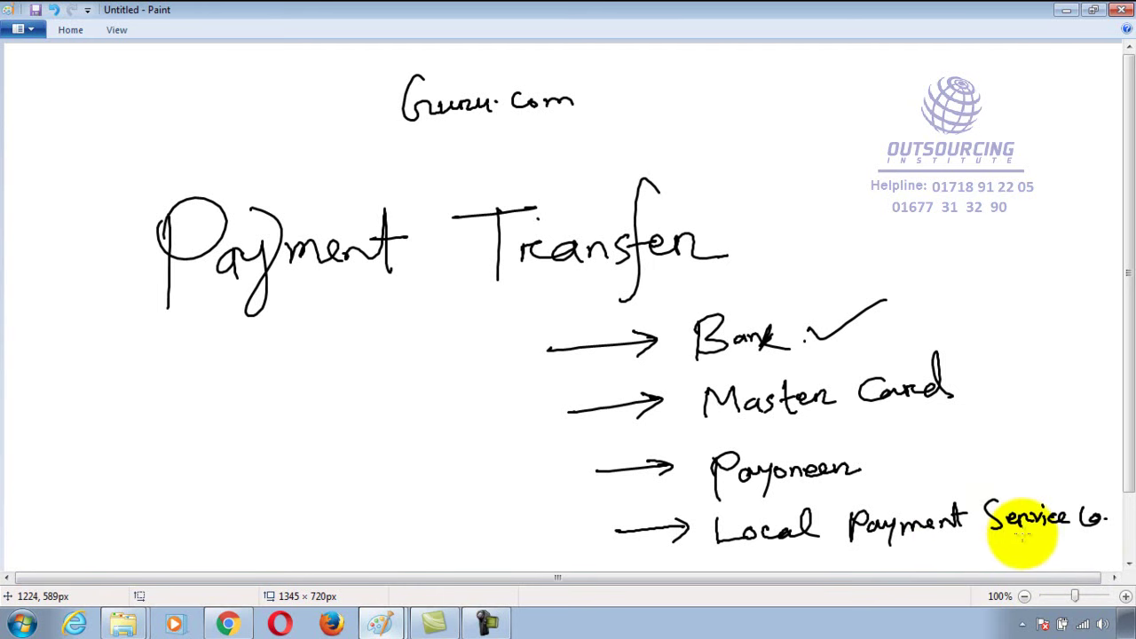
Switch back to the browser showing the Payoneer sign-up page
left_click(227, 621)
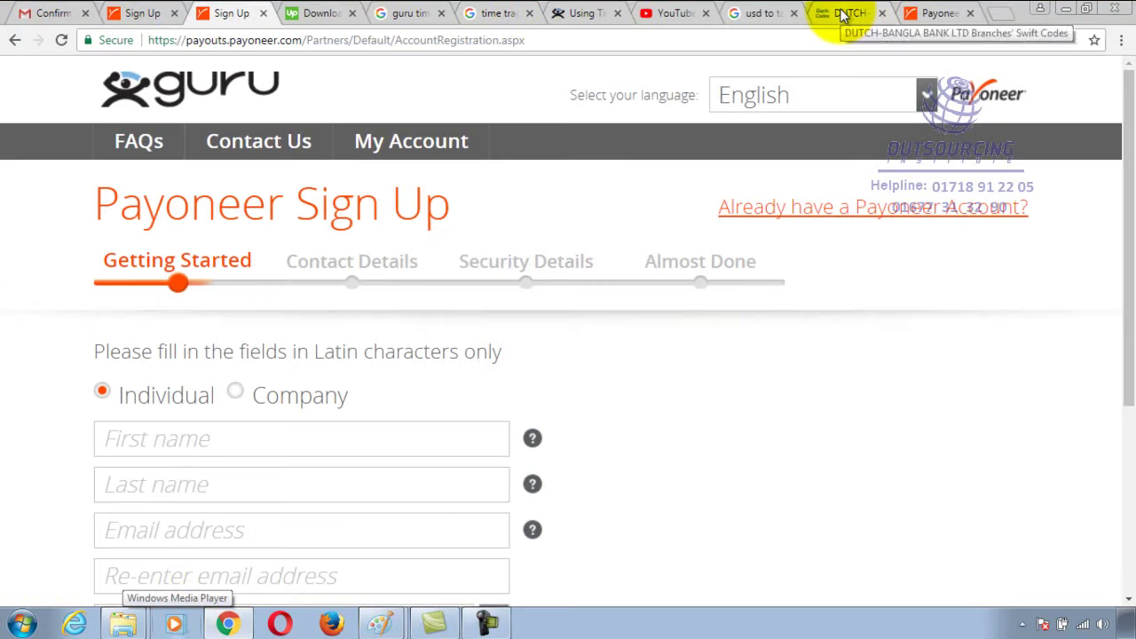
Open a new browser tab and load the Google home page
left_click(934, 12)
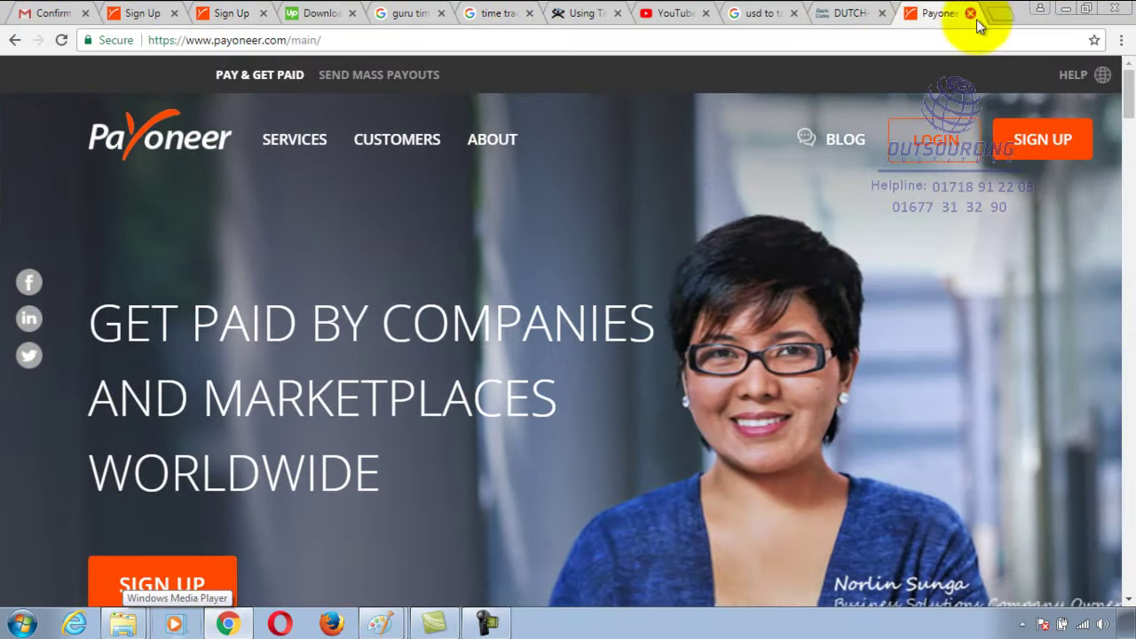
left_click(999, 15)
type("google.com")
key("Return")
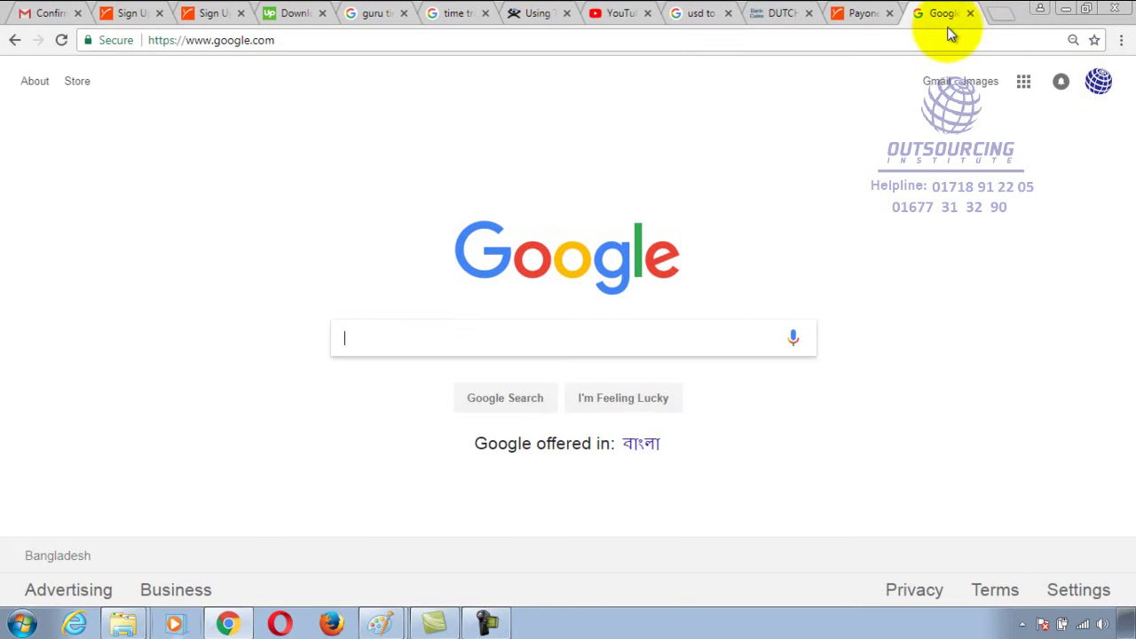
Search Google for 'payment service bangladesh' and scroll through the results
type("paym")
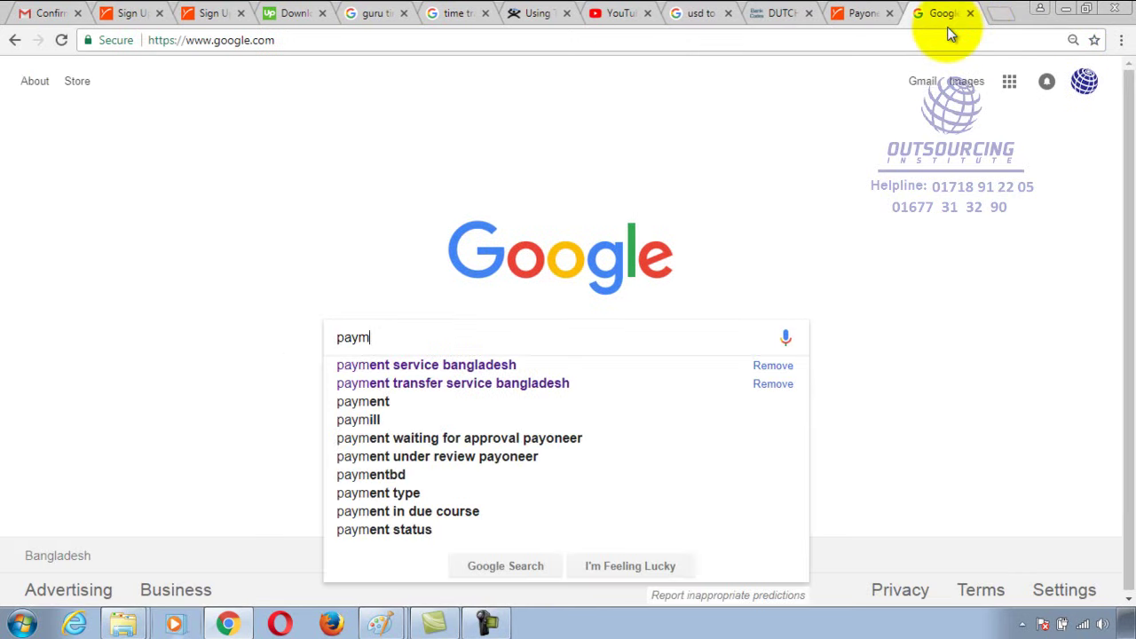
type("ent servc")
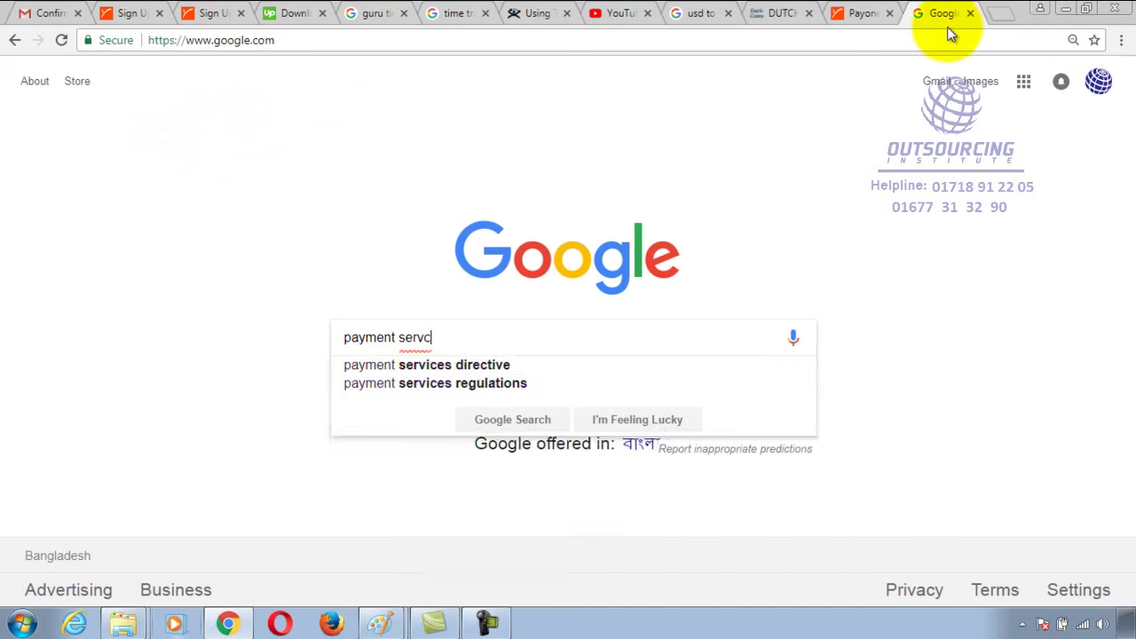
key("BackSpace")
type("ice bangladesh")
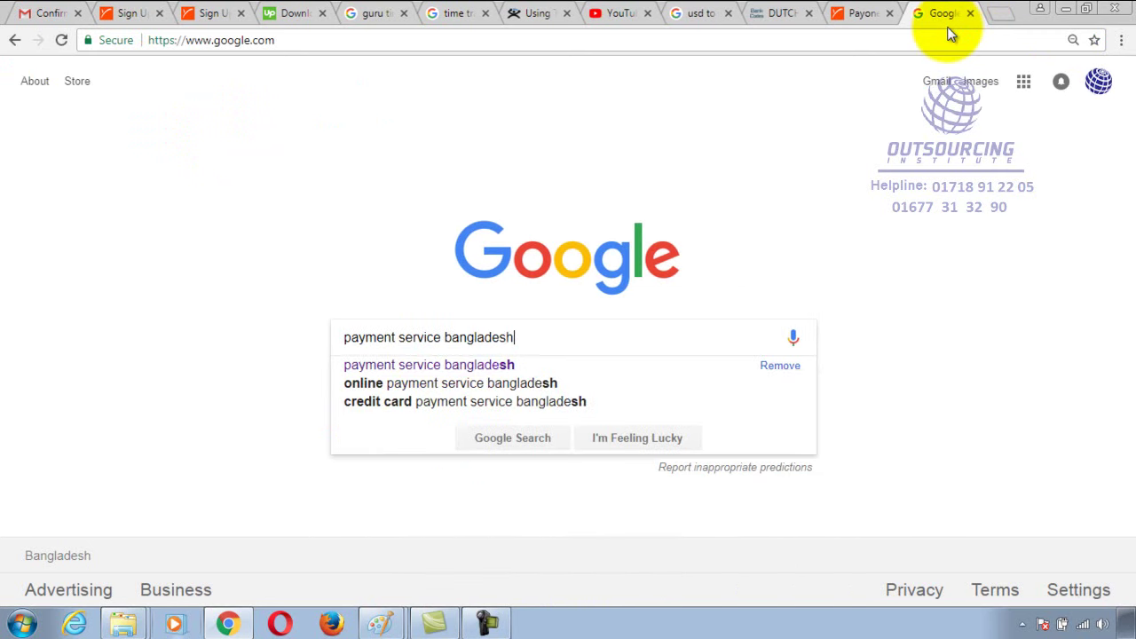
key("Return")
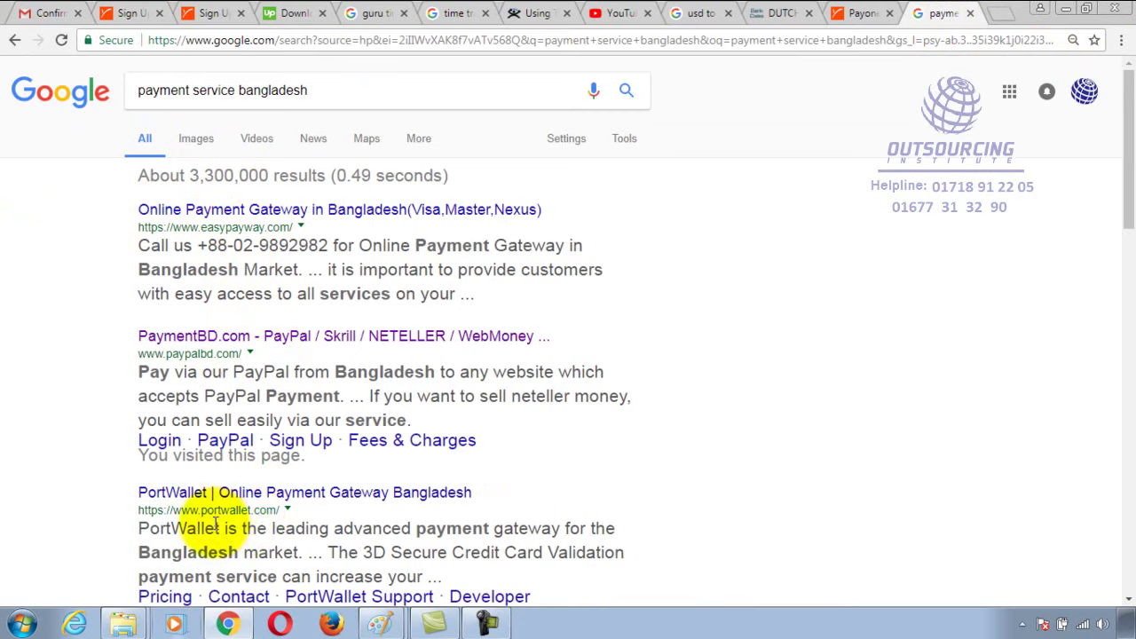
scroll(331, 503, "down", 2)
scroll(327, 495, "down", 3)
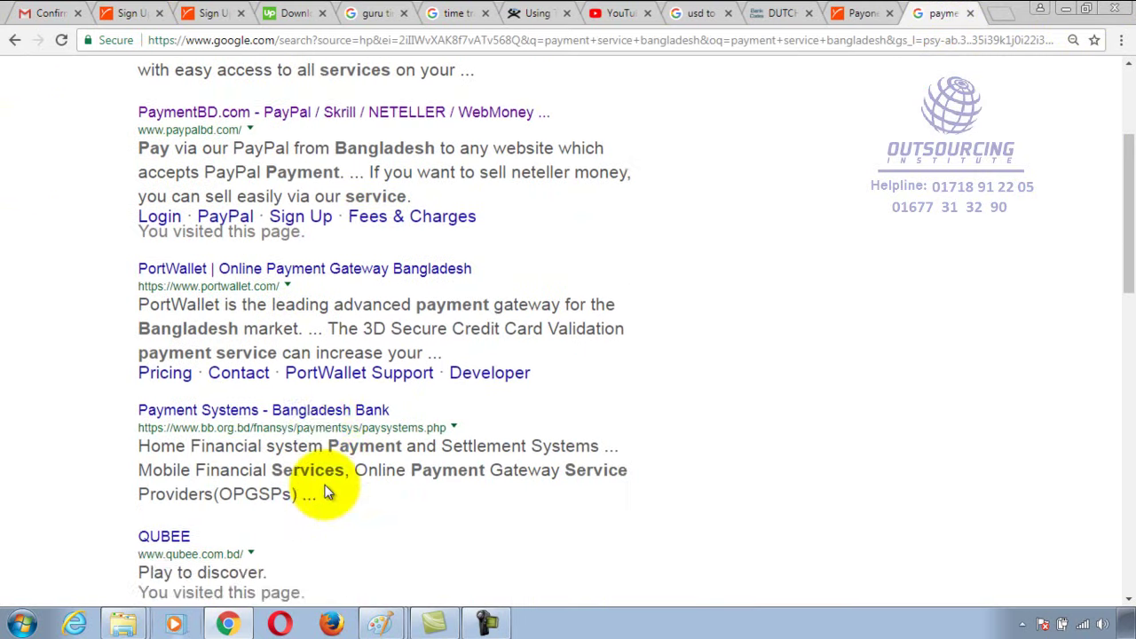
scroll(327, 494, "up", 5)
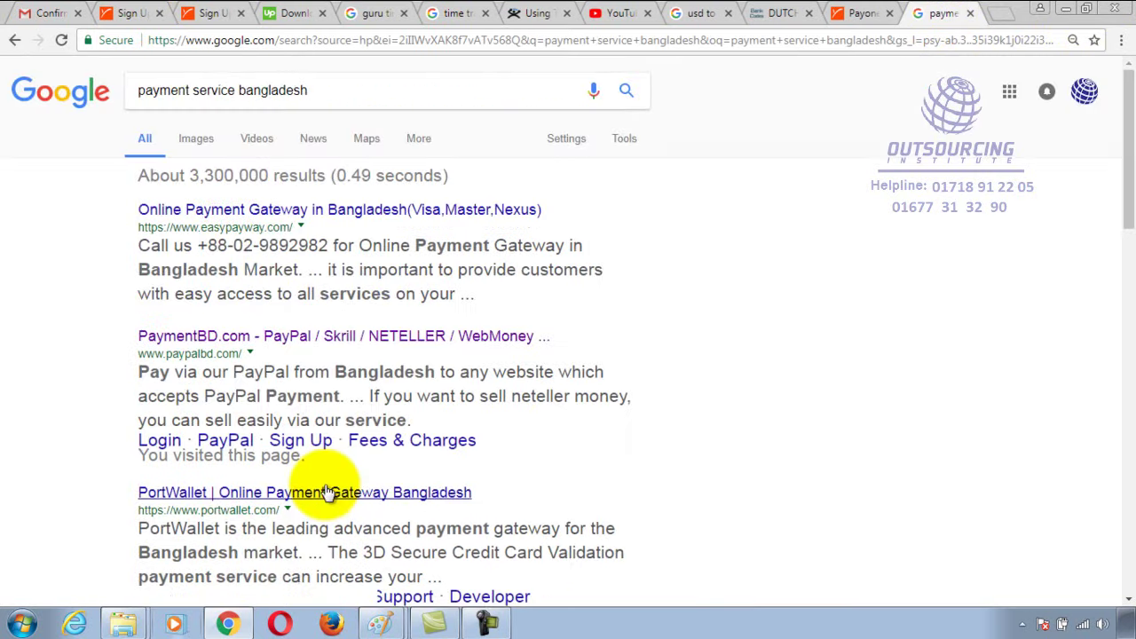
left_click(257, 337)
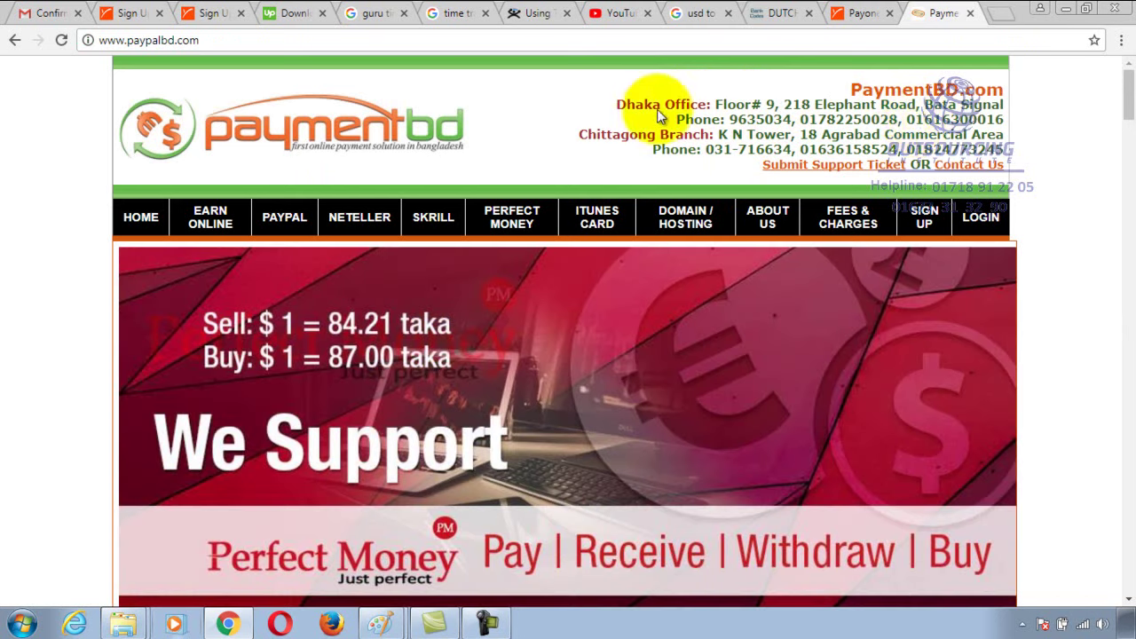
scroll(893, 152, "down", 2)
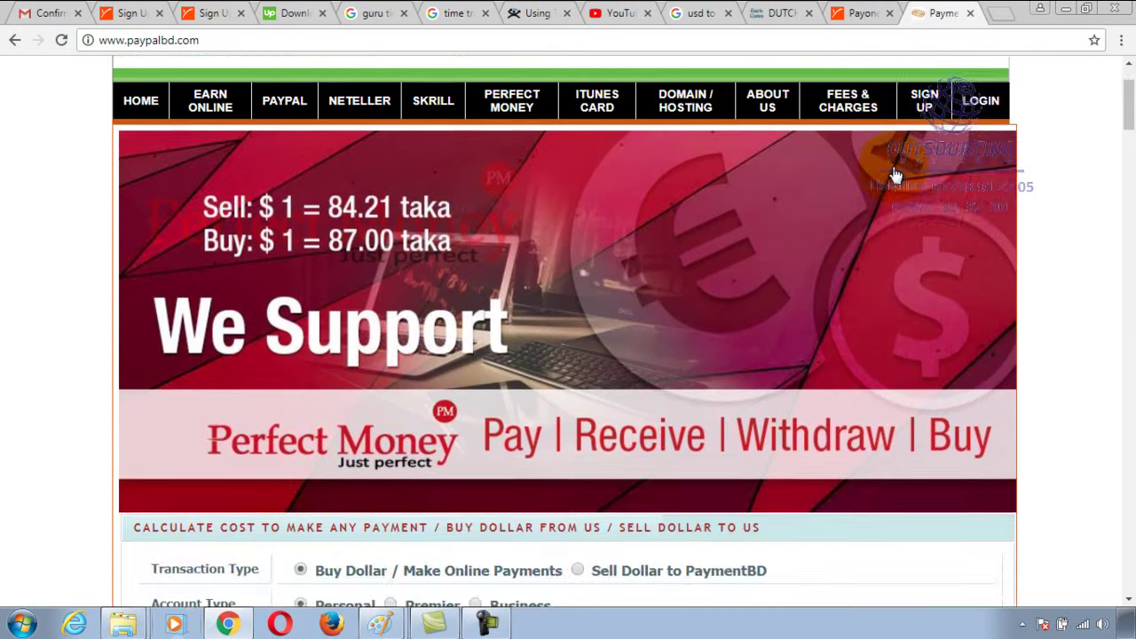
scroll(892, 172, "up", 2)
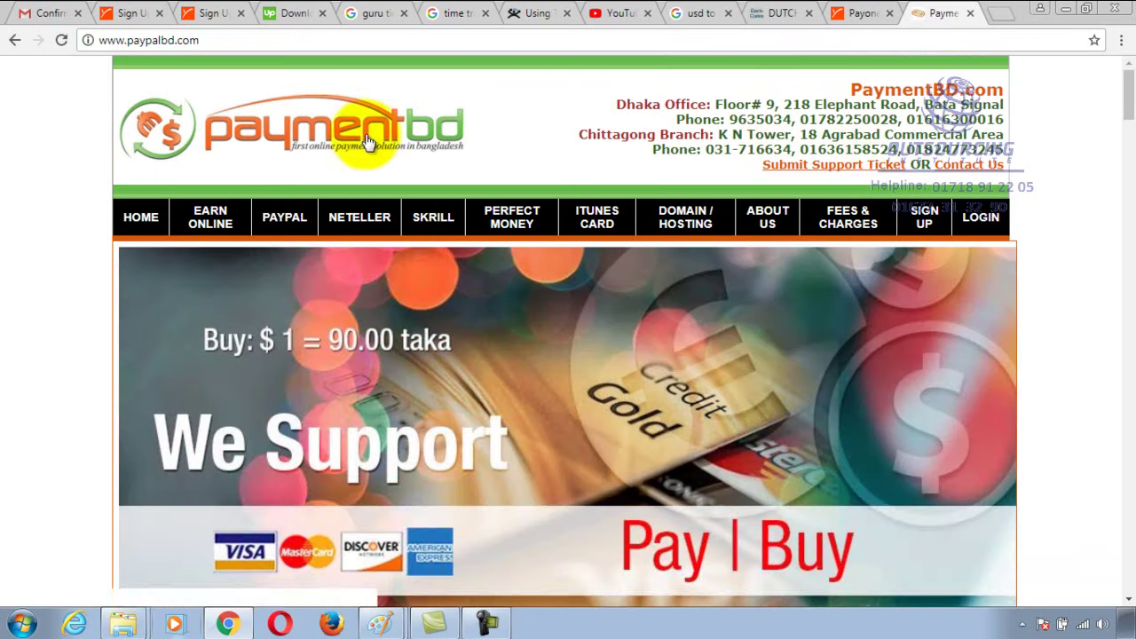
left_click(15, 44)
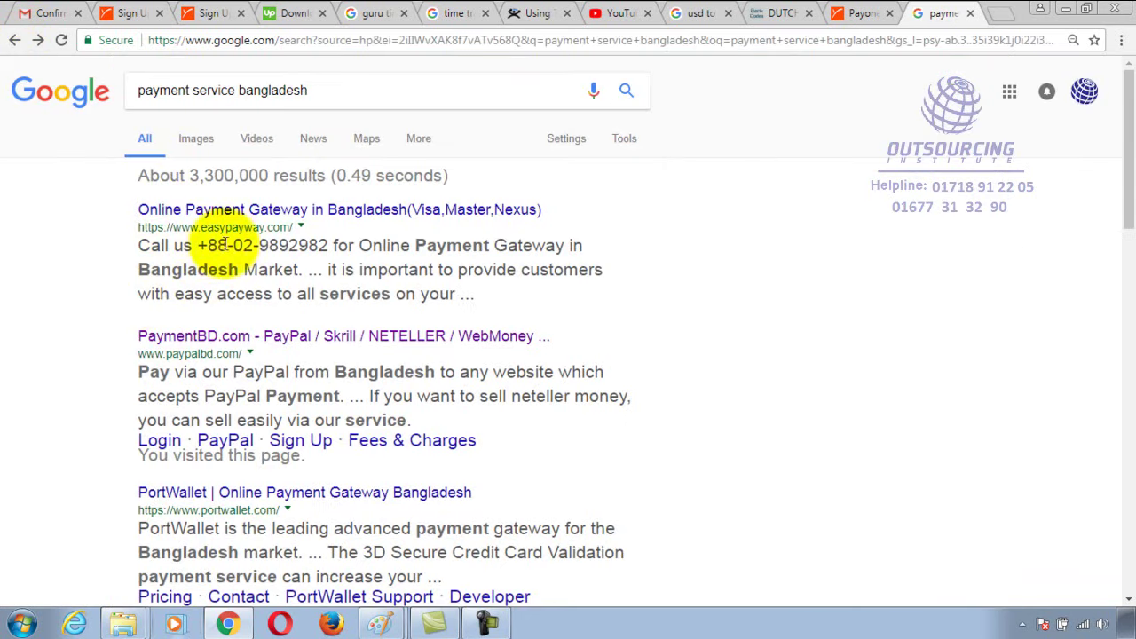
Open easypayway's 'Online Payment Gateway in Bangladesh' page, check its address, then return to the Paint notes
left_click(237, 210)
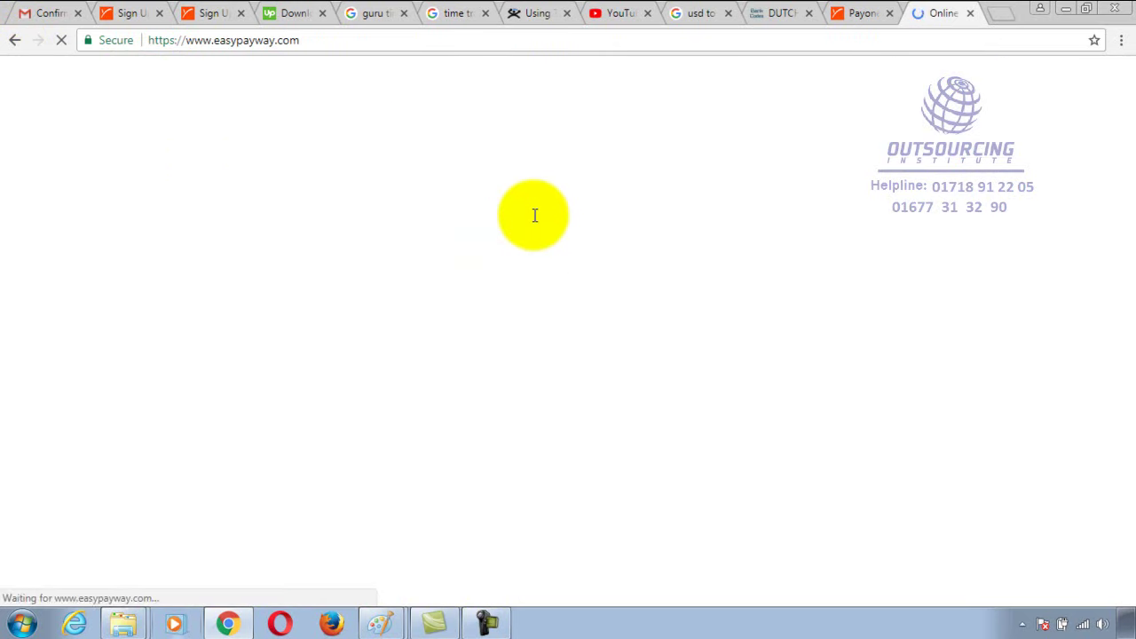
left_click(499, 45)
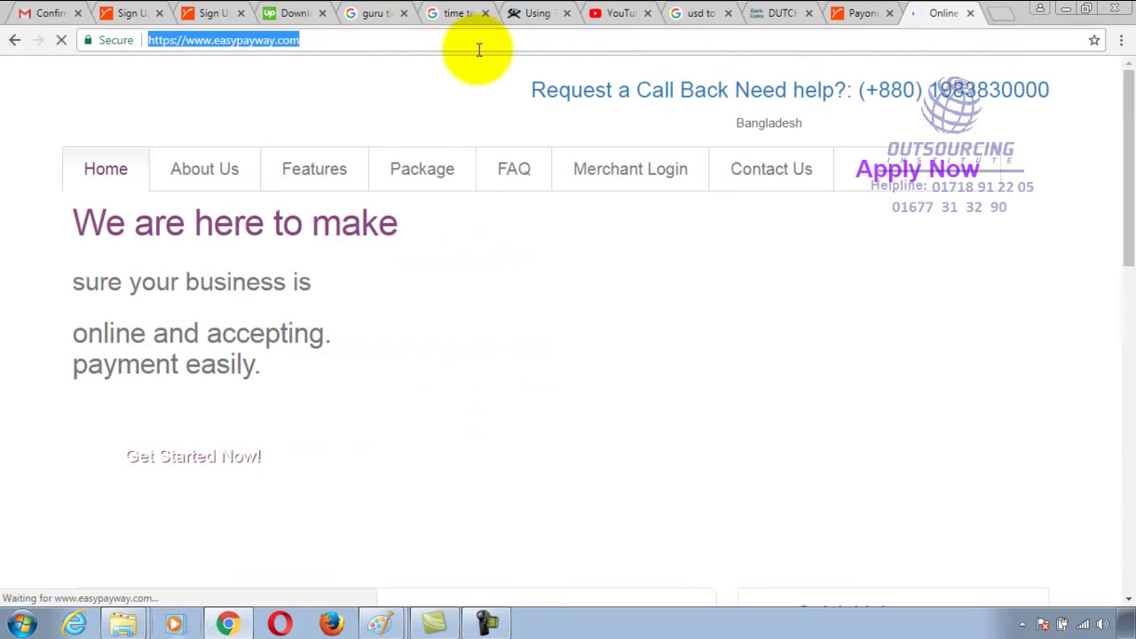
left_click(479, 44)
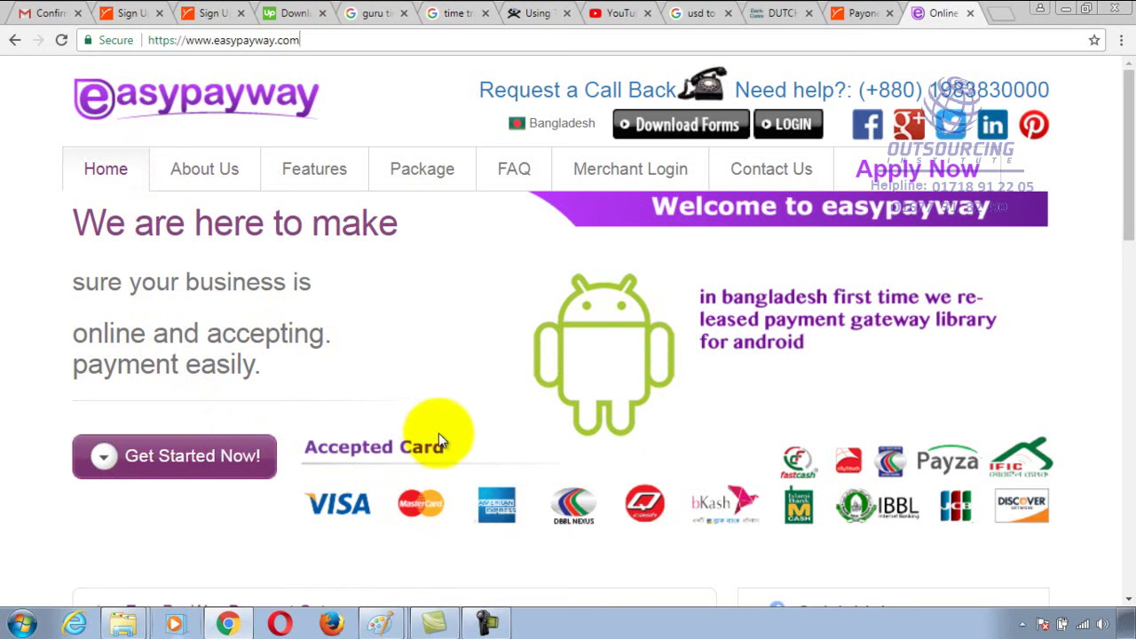
key("alt+Tab")
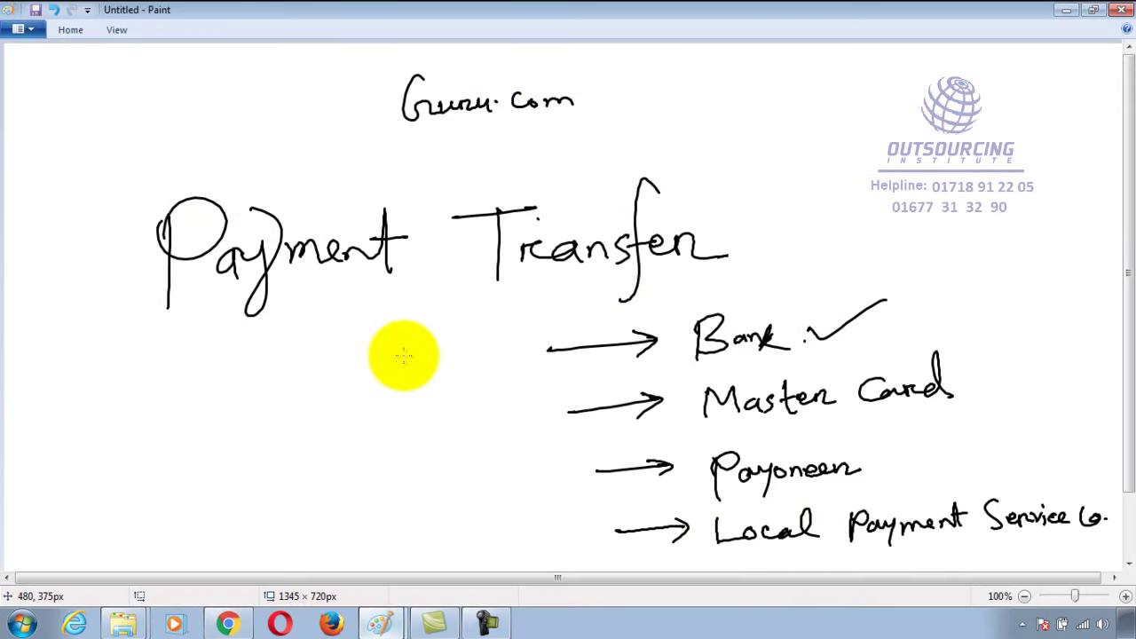